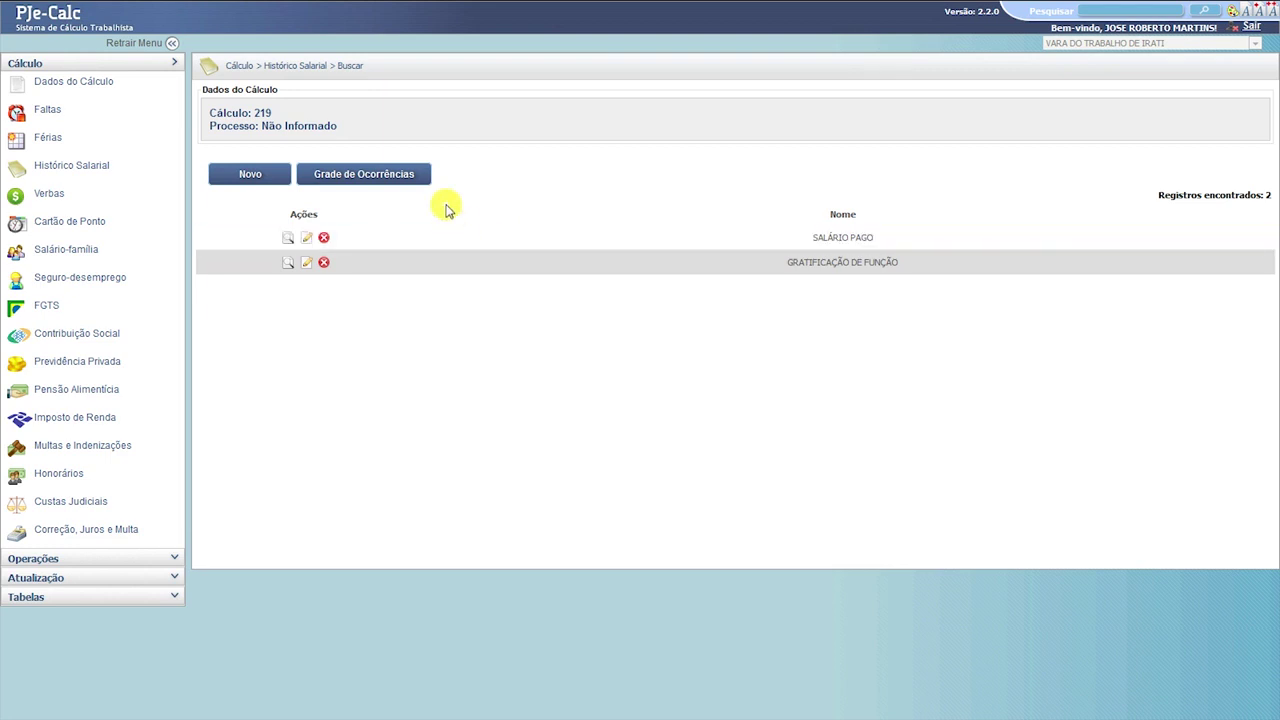
- Create a new salary history entry named SALÁRIO DEVIDO, with FGTS incidence turned off
click(88, 175)
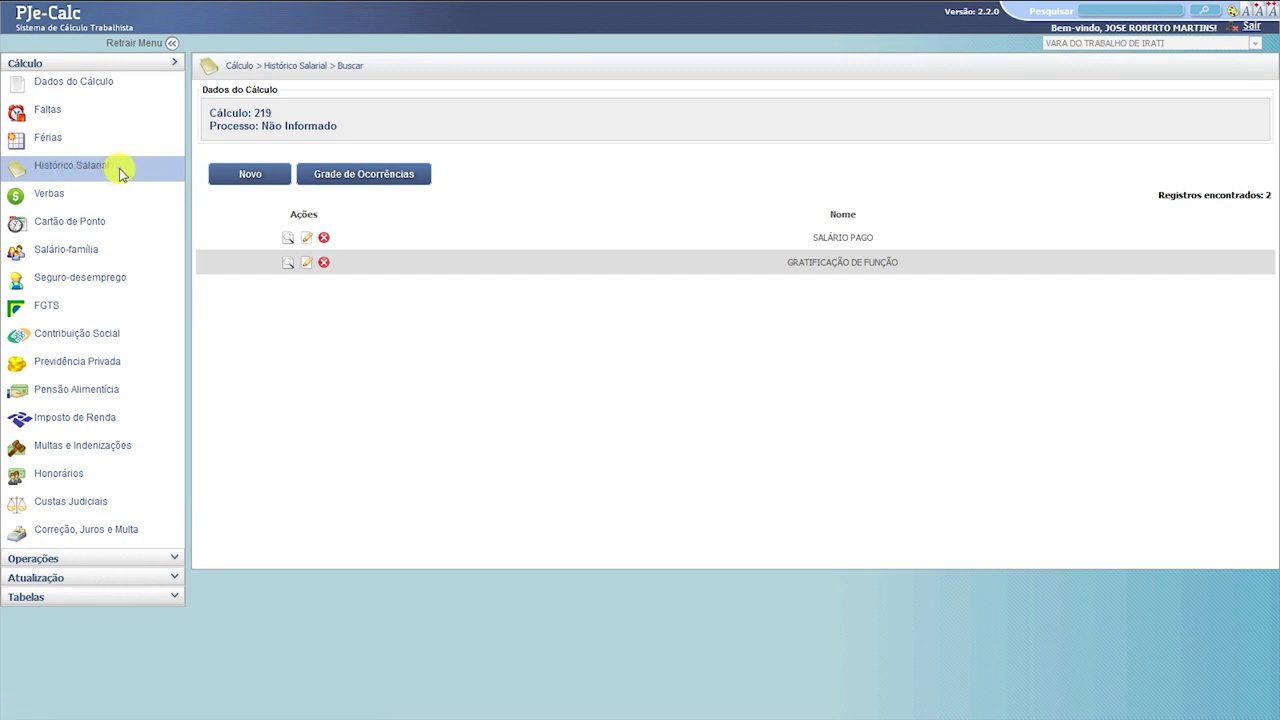
click(64, 169)
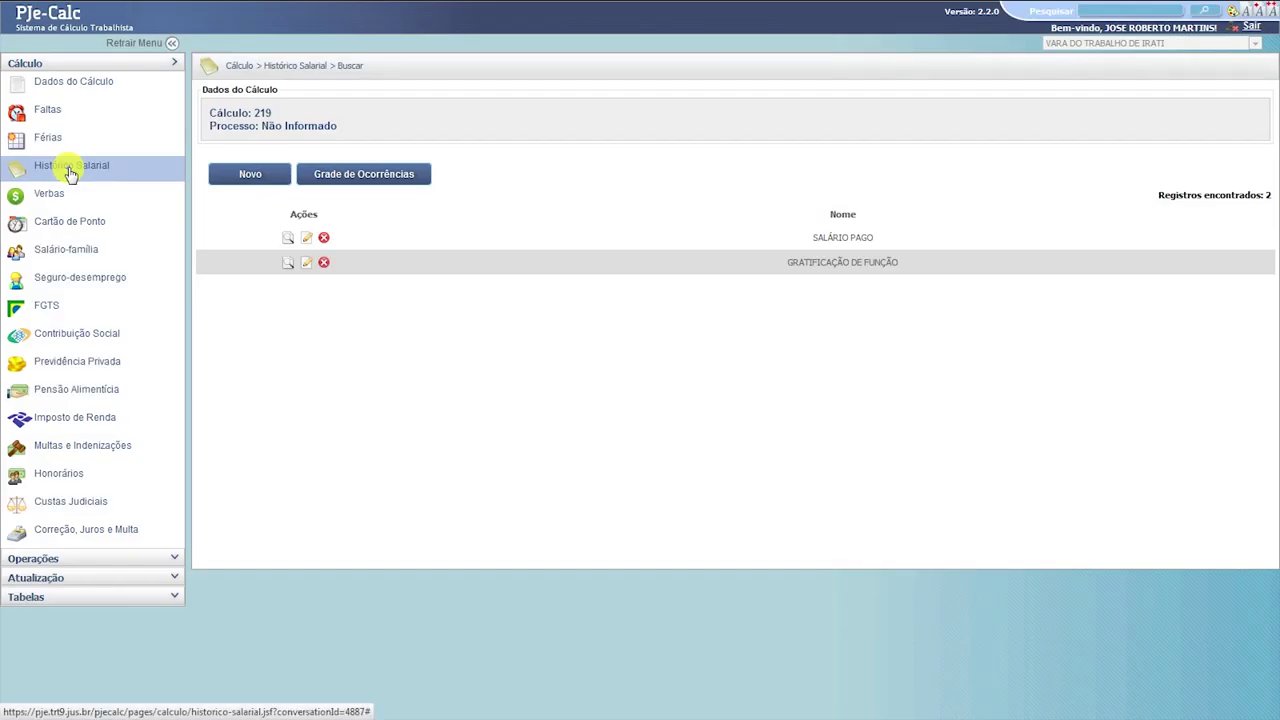
click(249, 176)
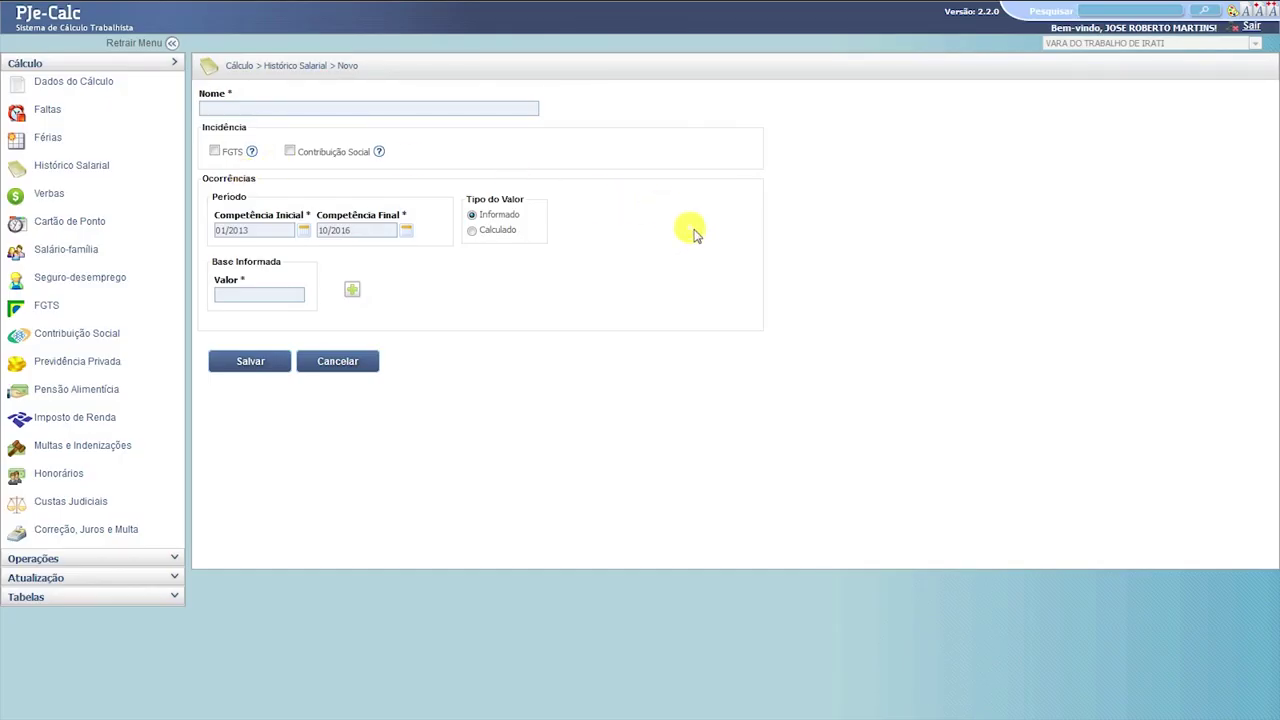
click(247, 106)
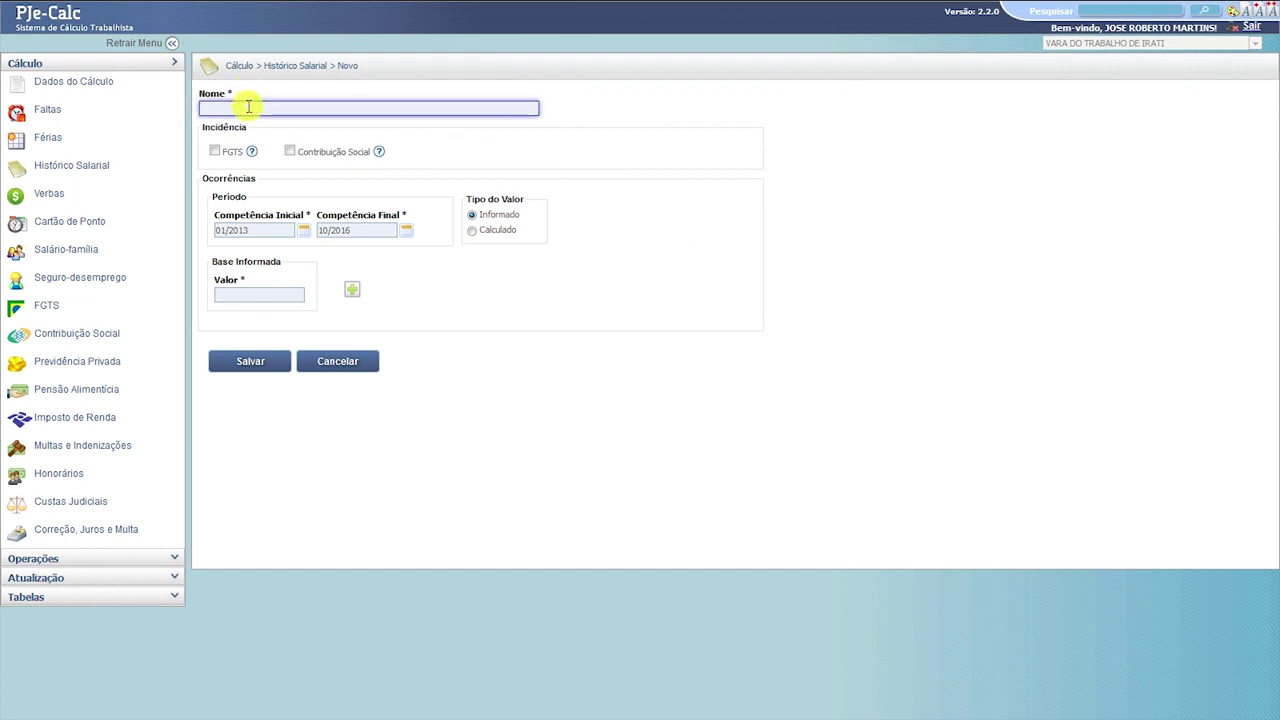
text(SAL)
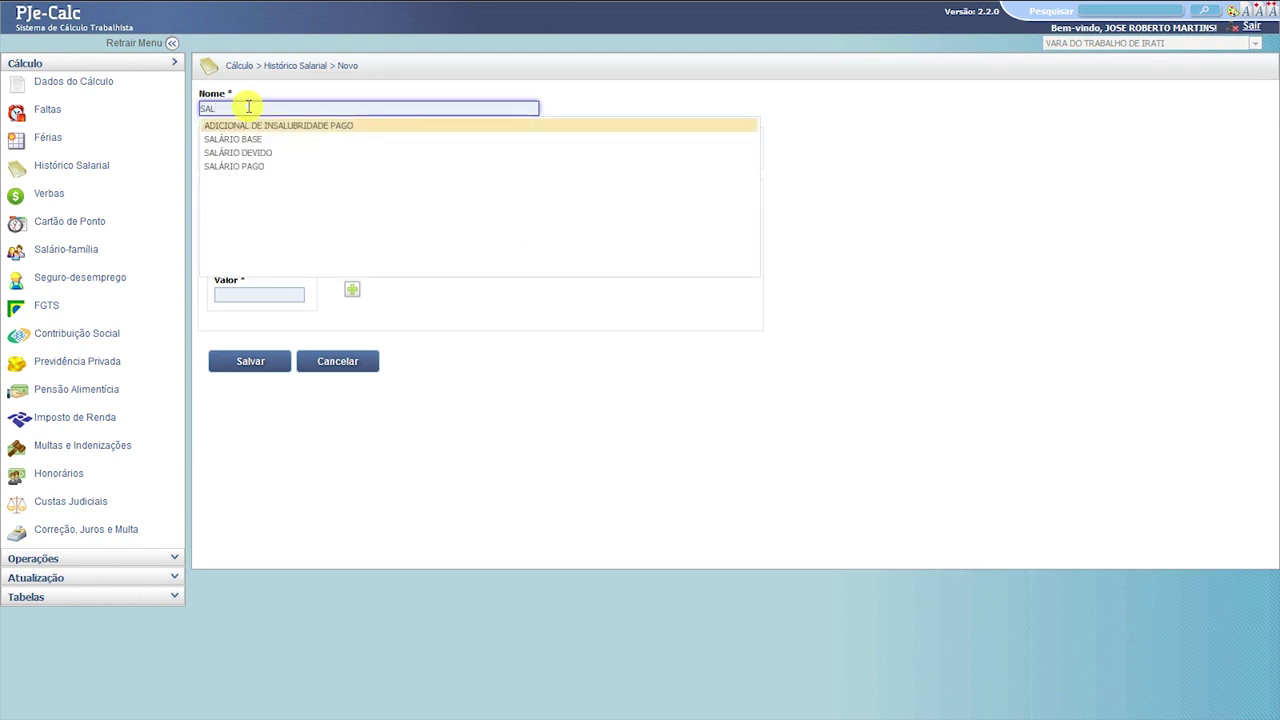
key(Down)
key(Down)
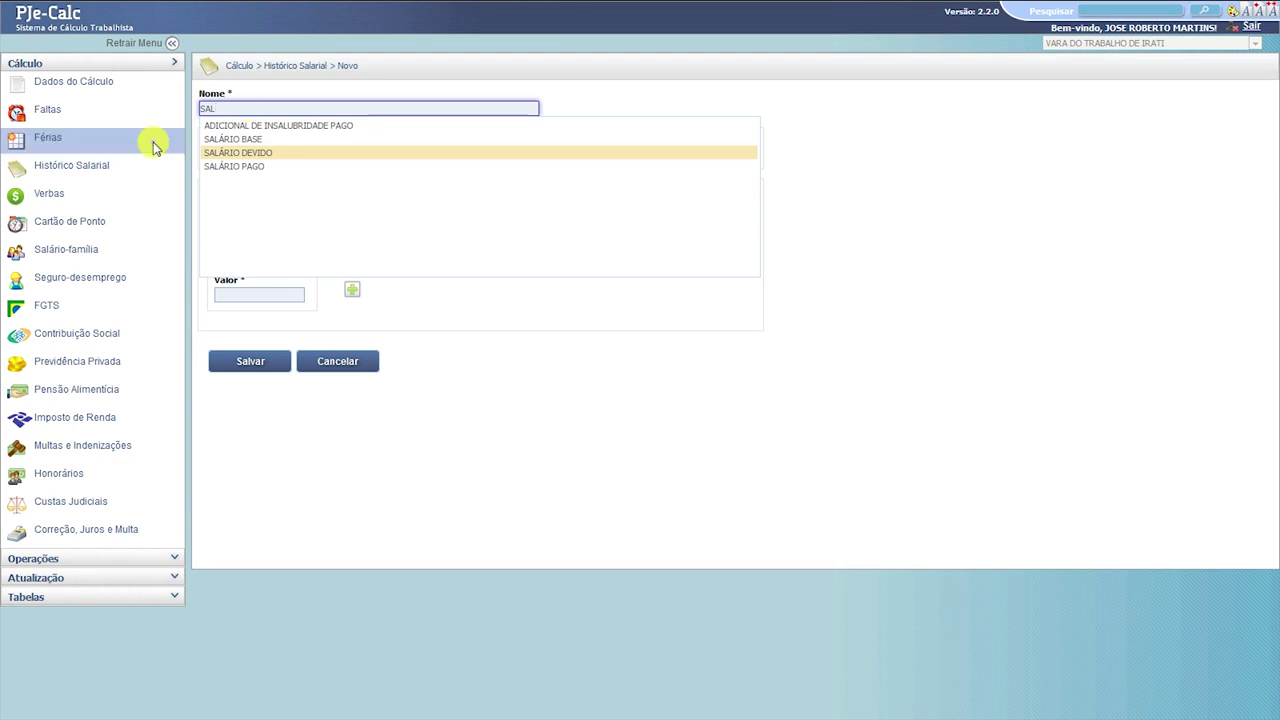
click(257, 160)
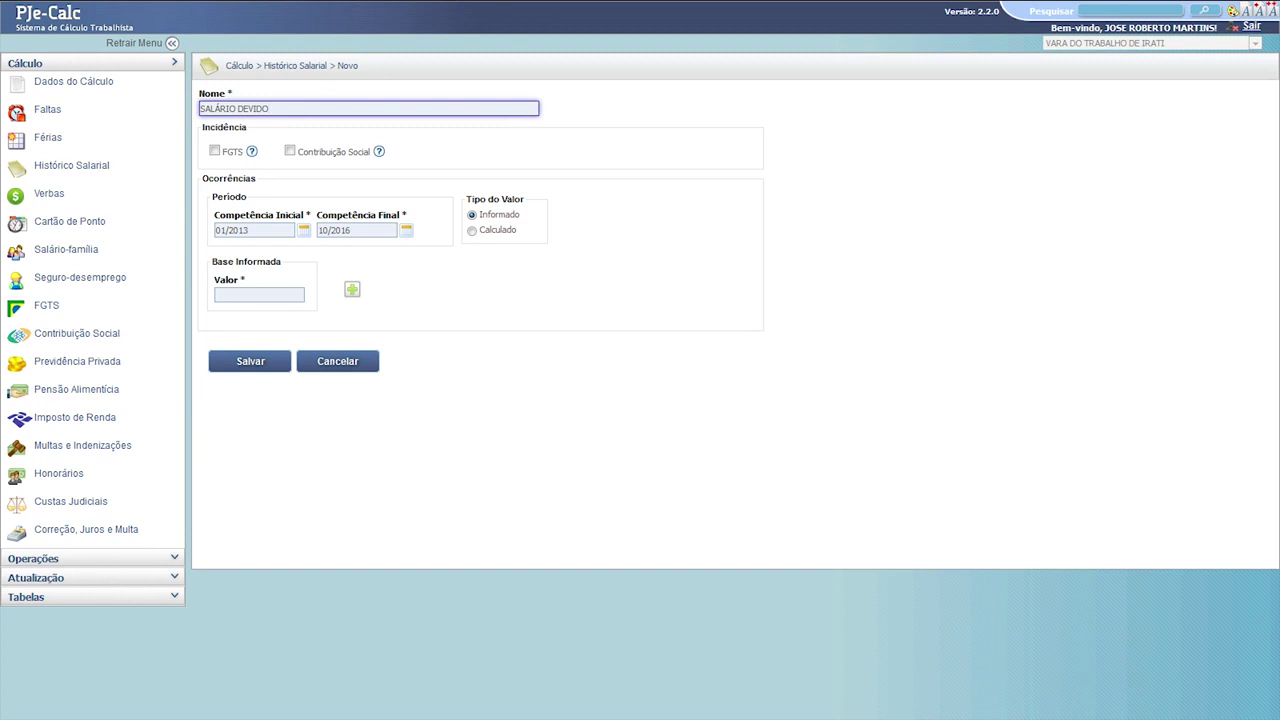
click(643, 175)
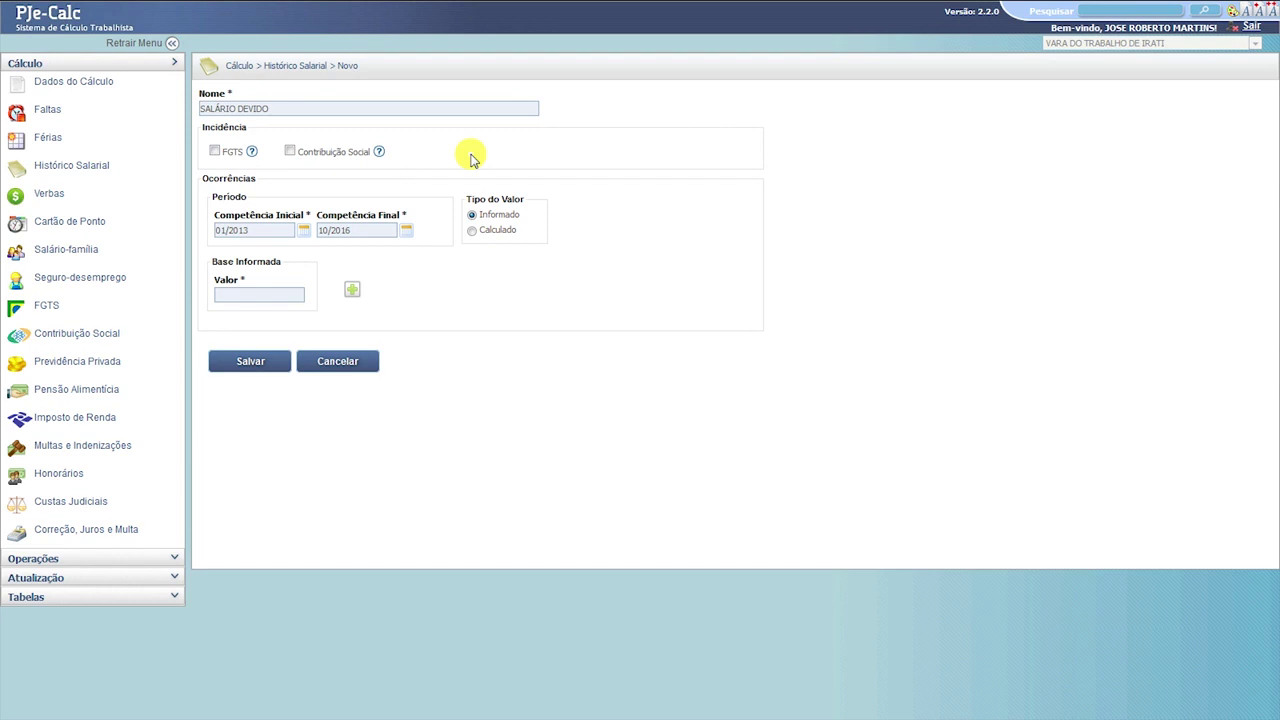
click(214, 151)
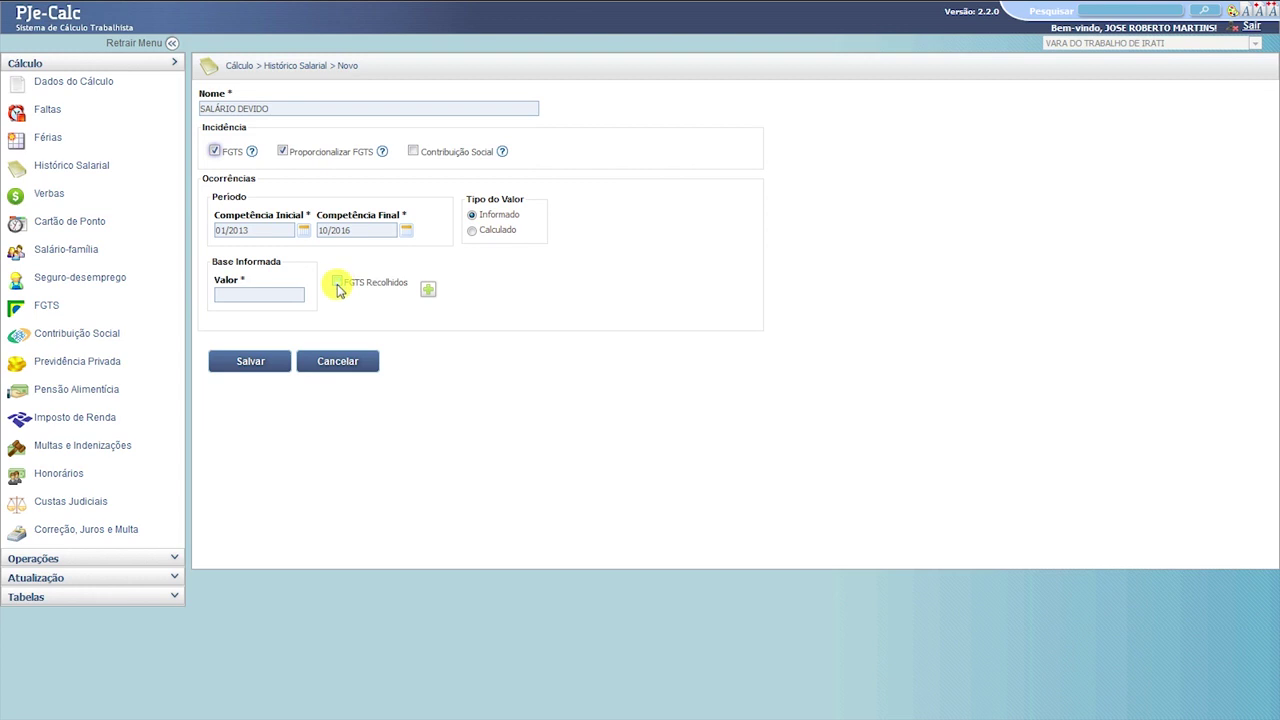
click(215, 151)
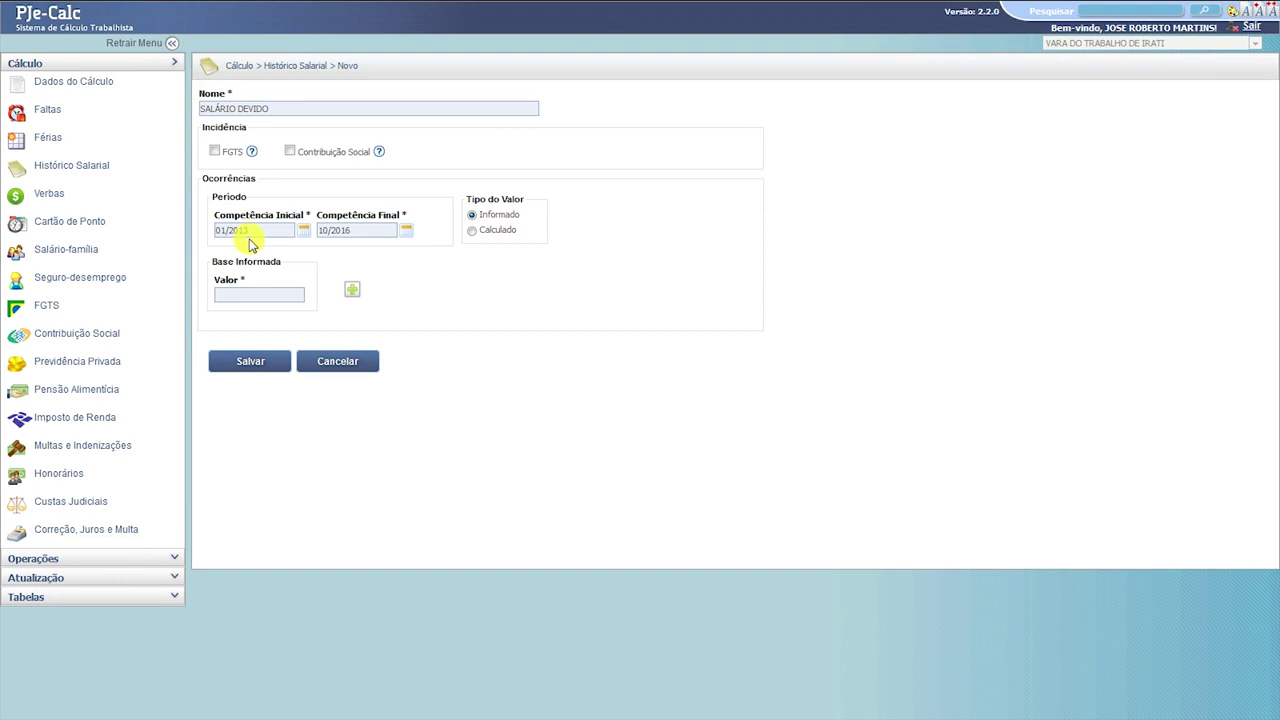
- Add monthly occurrences to the salary history from 01/2013 to 04/2013 with a base value of 1.100,00
click(365, 230)
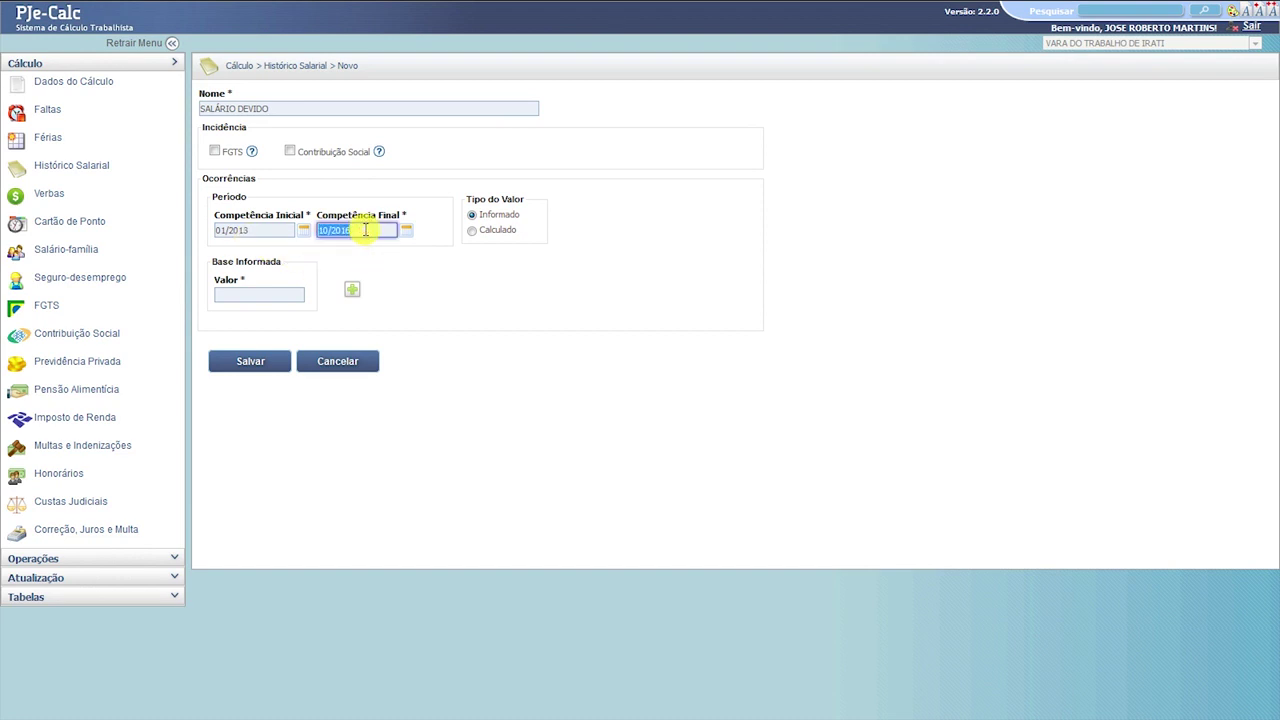
text(04/2013)
key(Tab)
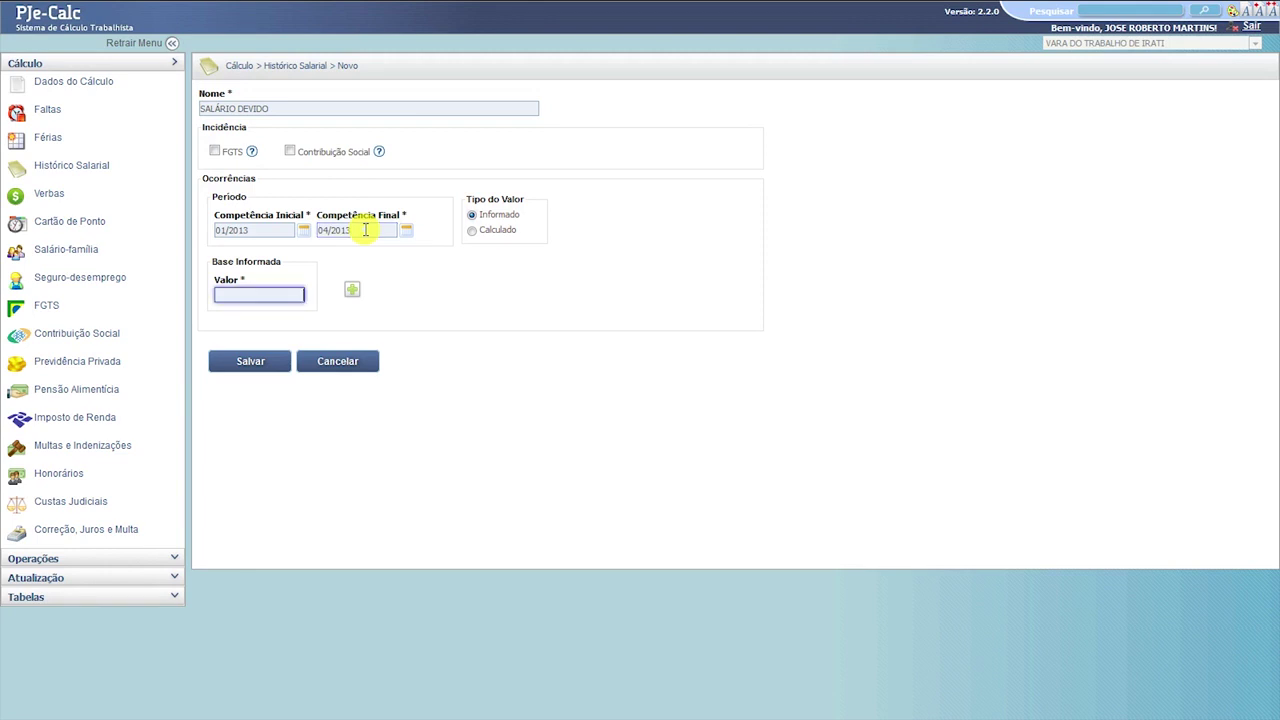
text(110,00)
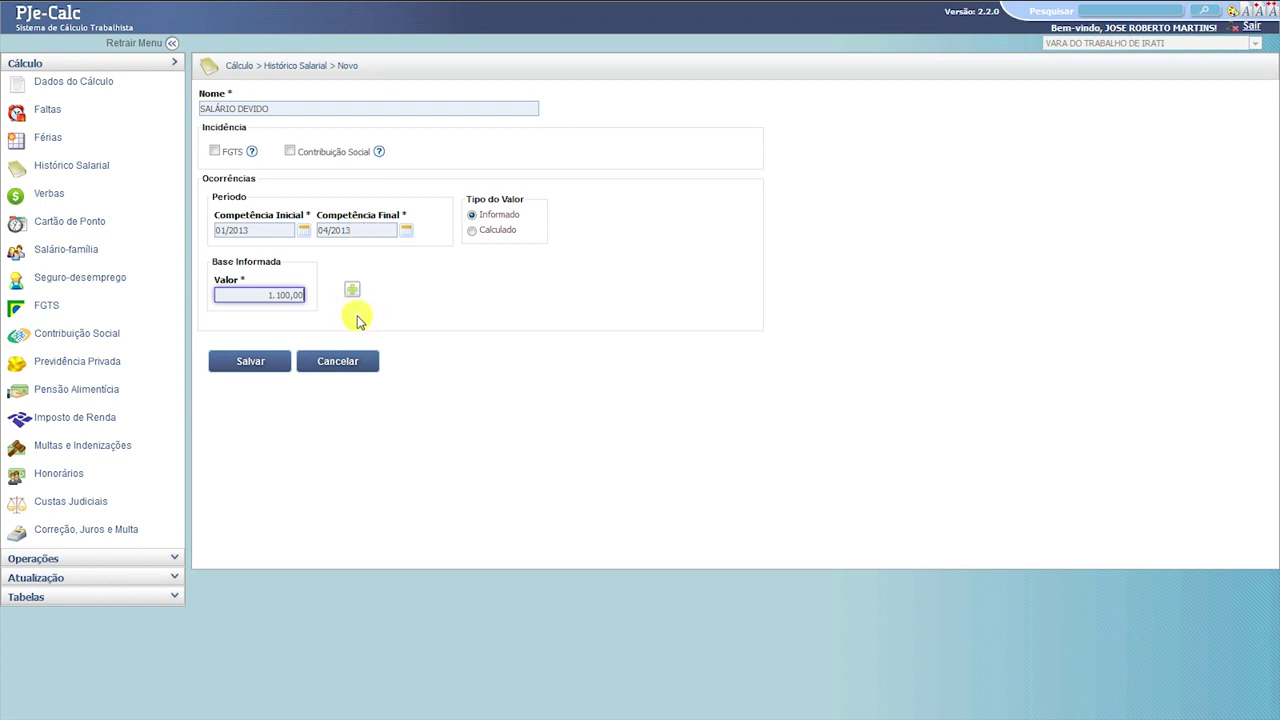
click(352, 292)
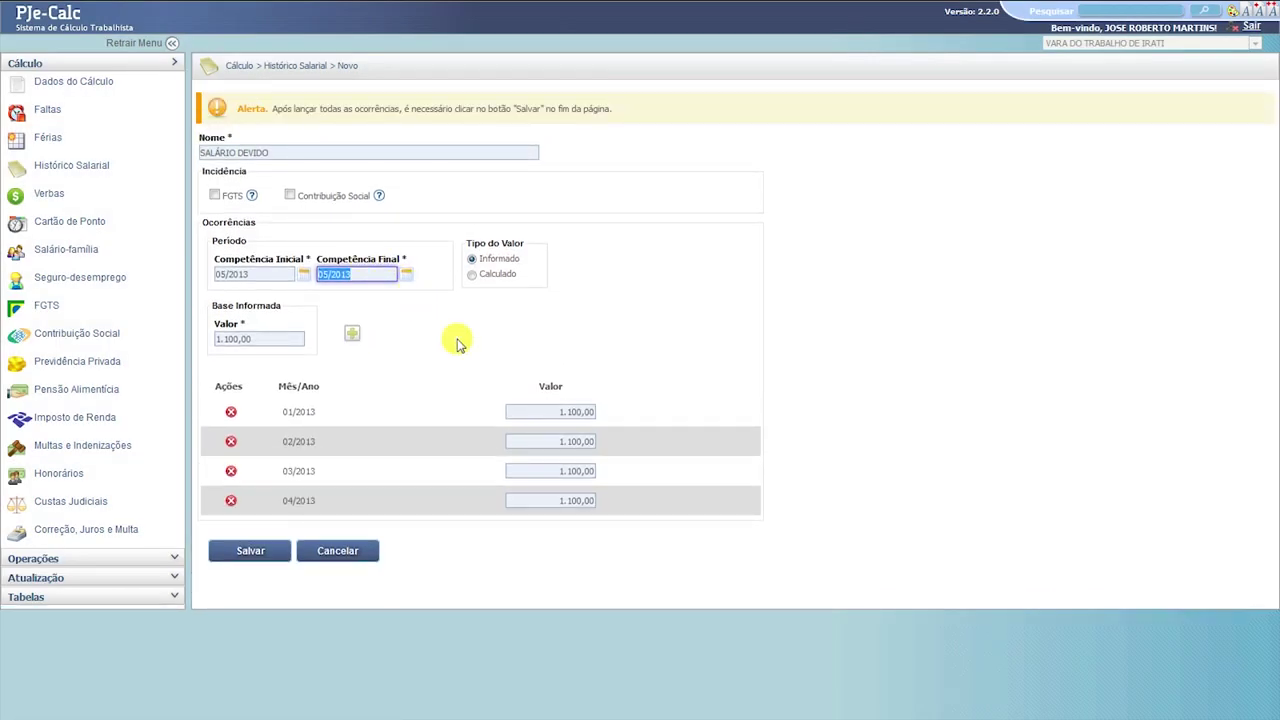
- Add monthly occurrences from 05/2013 to 04/2014 with a base value of 1.200,00
text(04/2014)
key(Tab)
key(Tab)
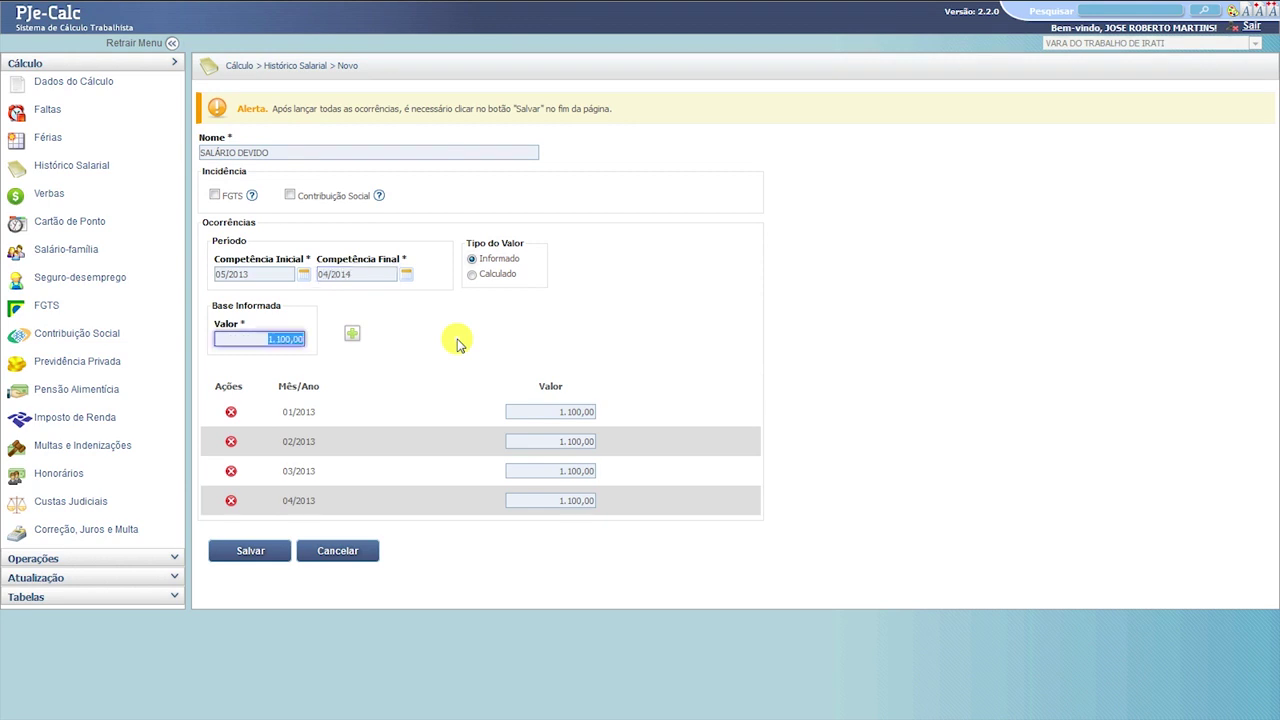
text(120000)
click(352, 338)
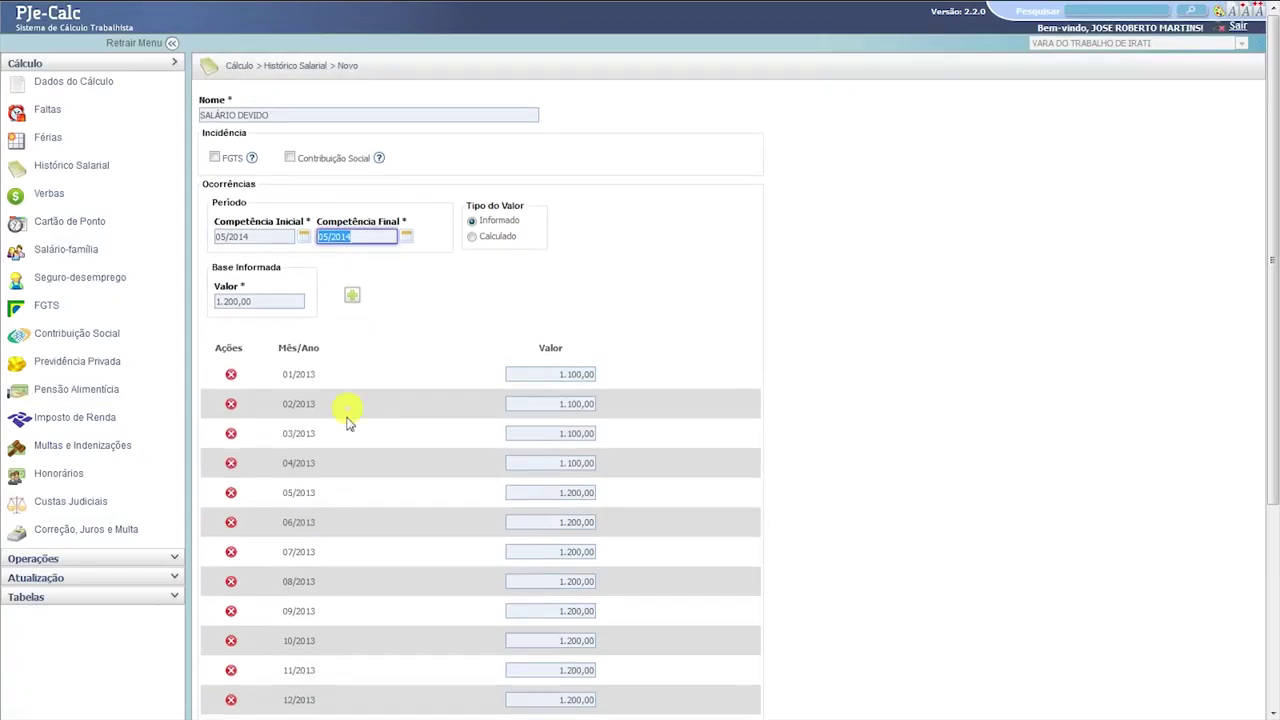
scroll(390, 497, down, 3)
scroll(390, 498, up, 4)
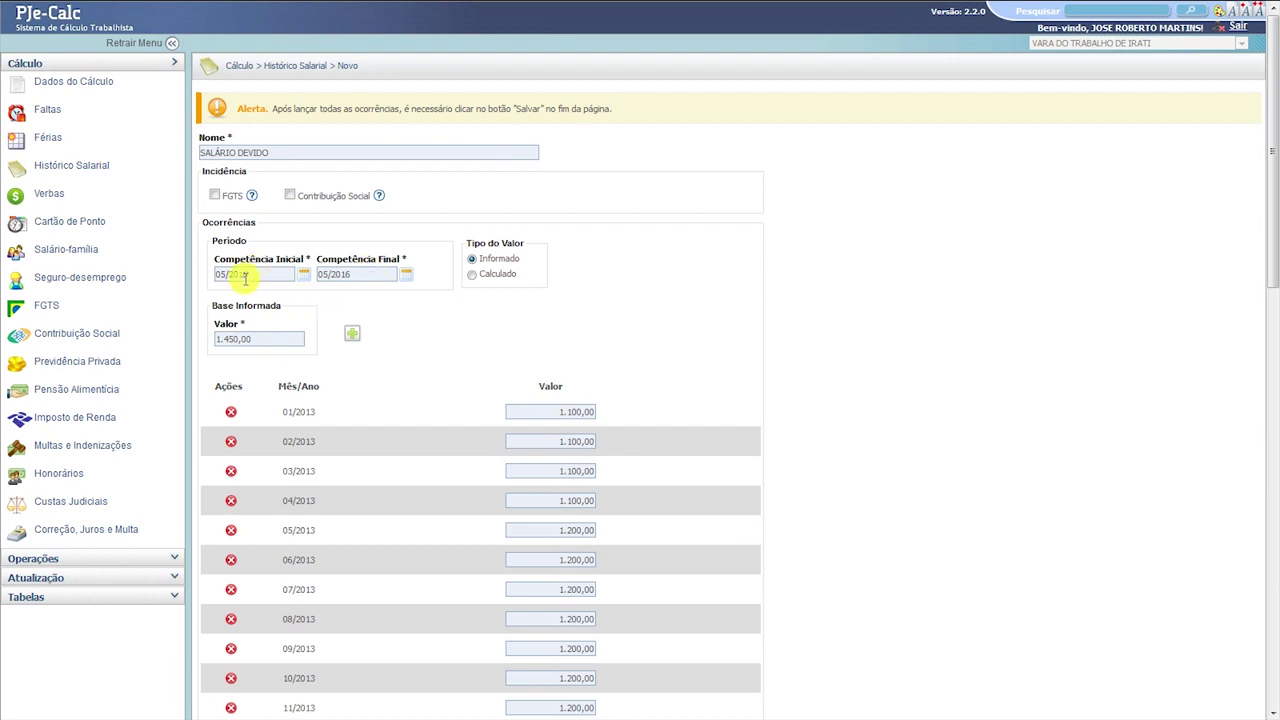
- Add monthly occurrences from 05/2016 to 10/2016 with a base value of 1.600,00
click(376, 280)
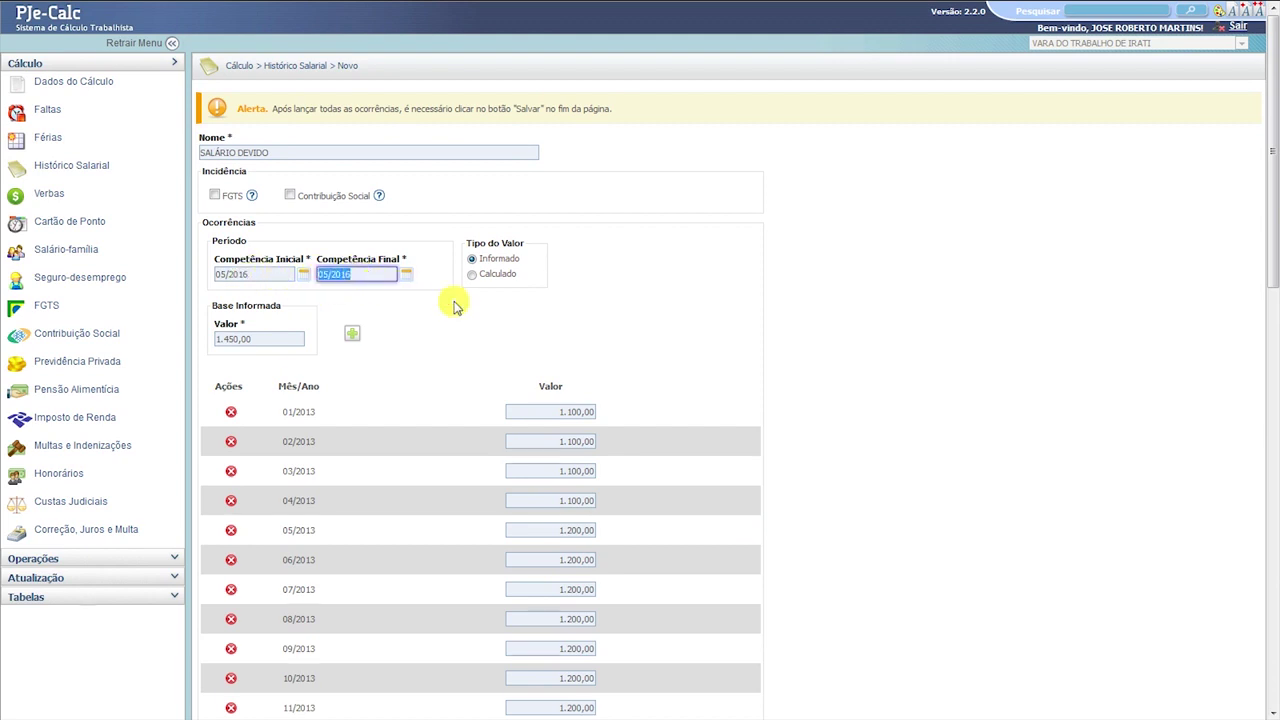
text(10/2016)
key(Tab)
text(160000)
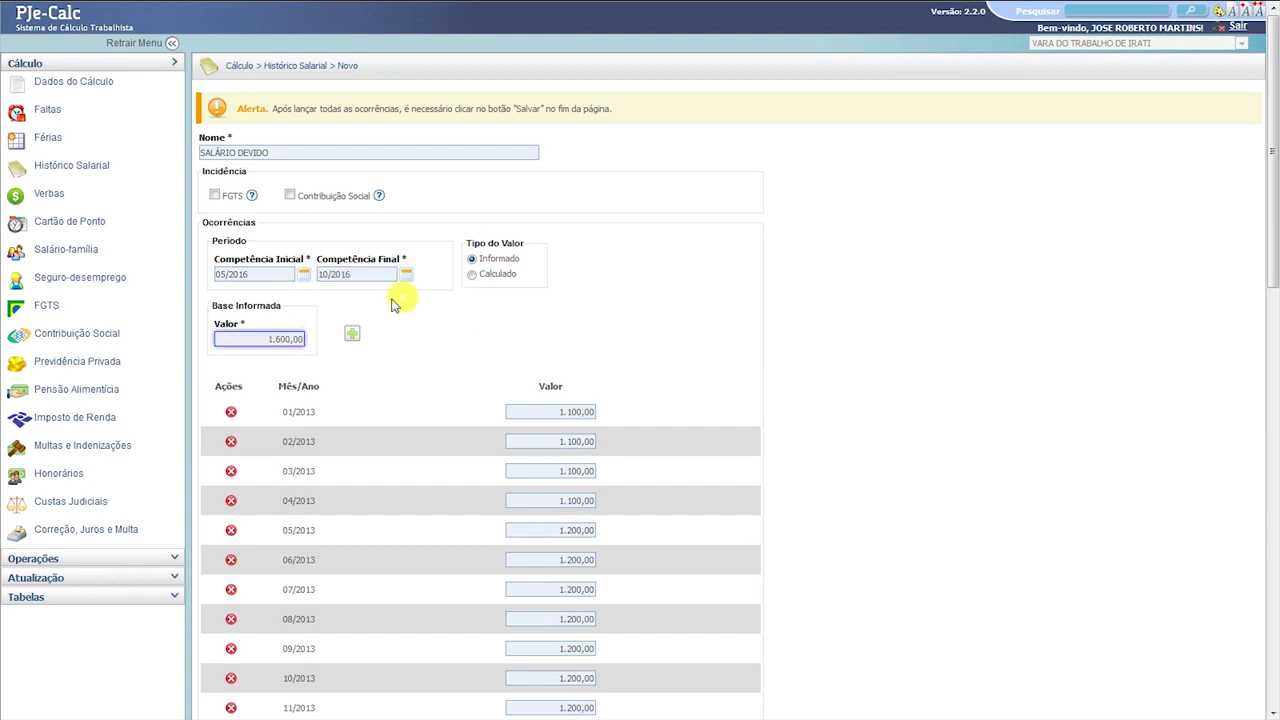
click(351, 333)
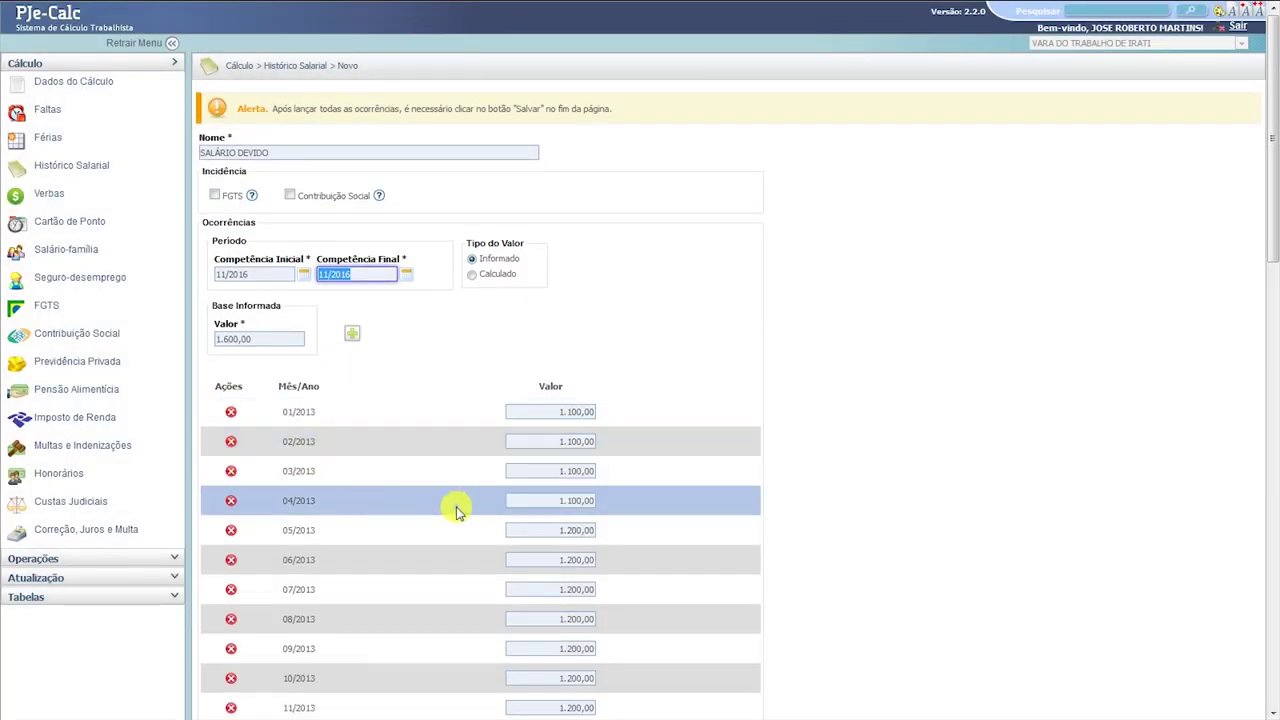
- Review the monthly values entered for SALÁRIO DEVIDO across the whole period from 01/2013 to 10/2016
scroll(700, 510, down, 1)
scroll(700, 510, down, 1)
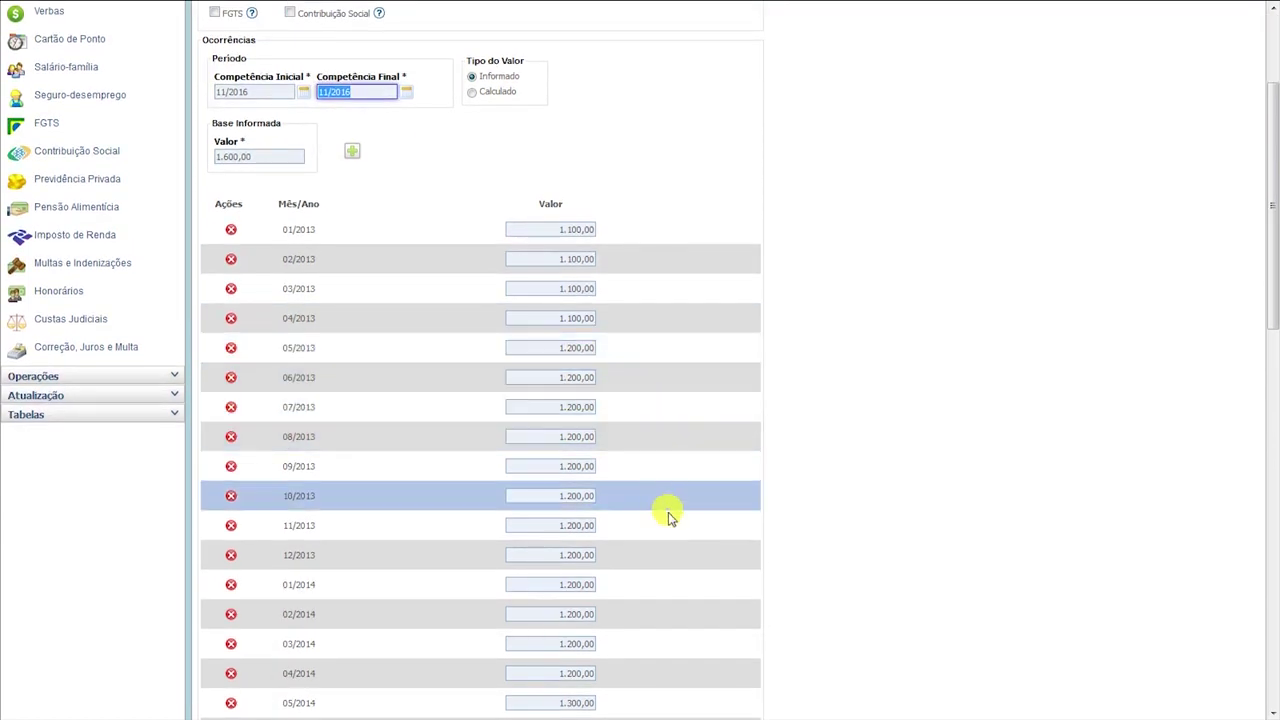
scroll(680, 640, down, 3)
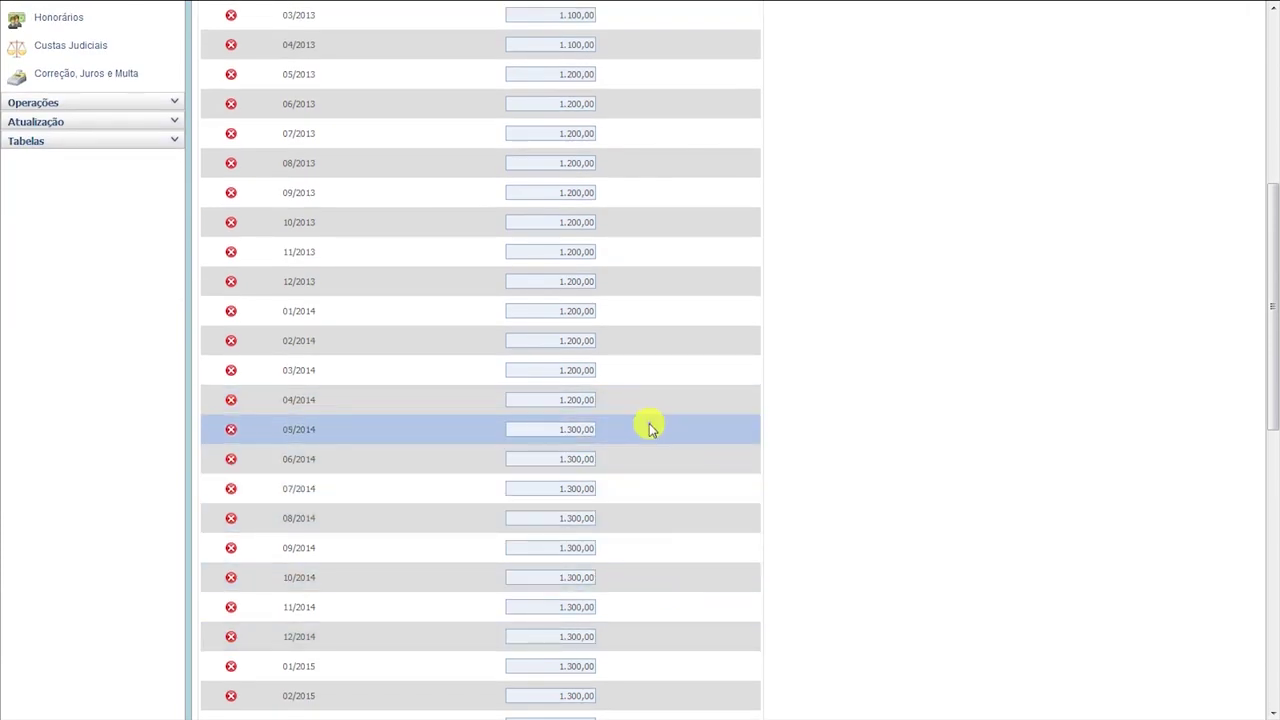
scroll(668, 470, down, 3)
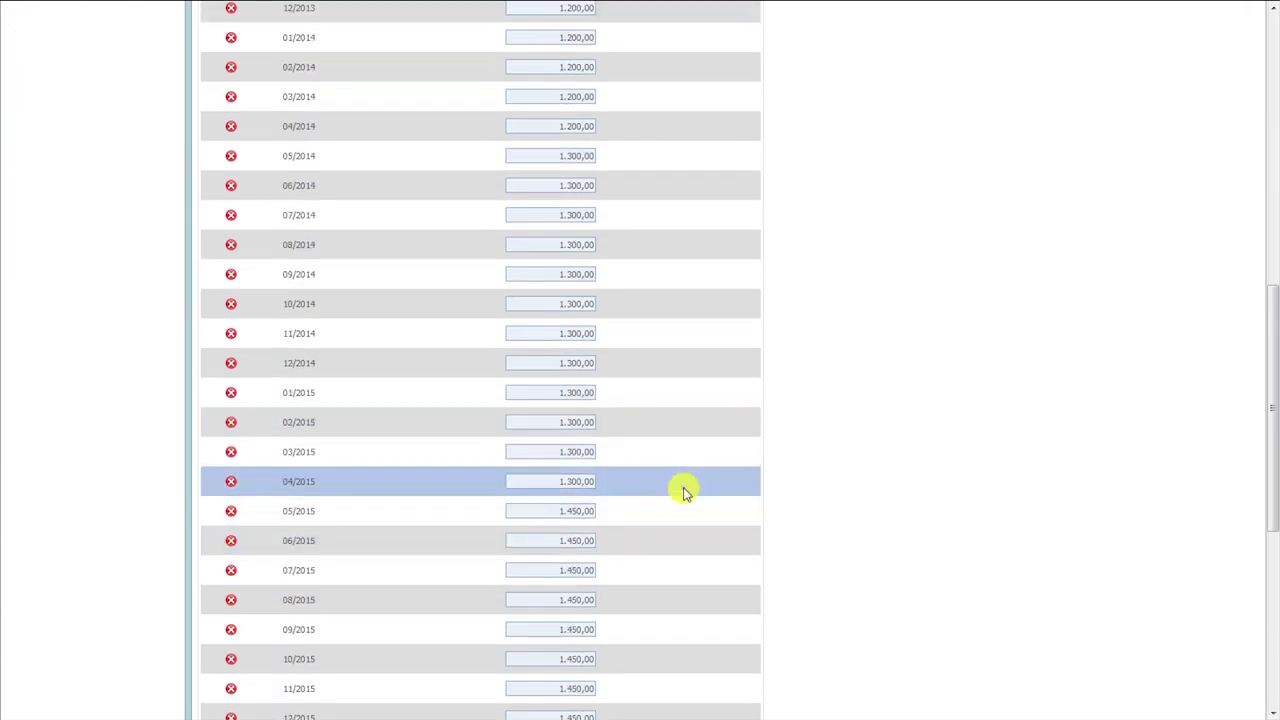
scroll(686, 488, down, 1)
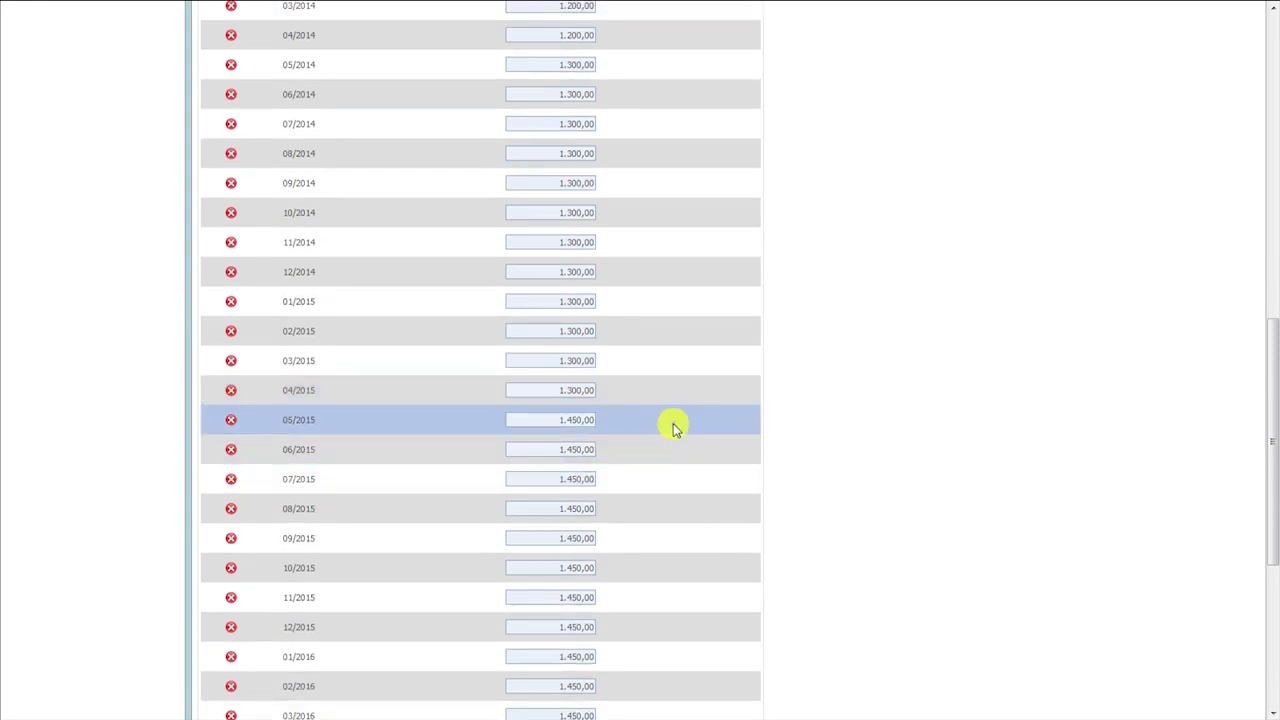
scroll(673, 423, down, 4)
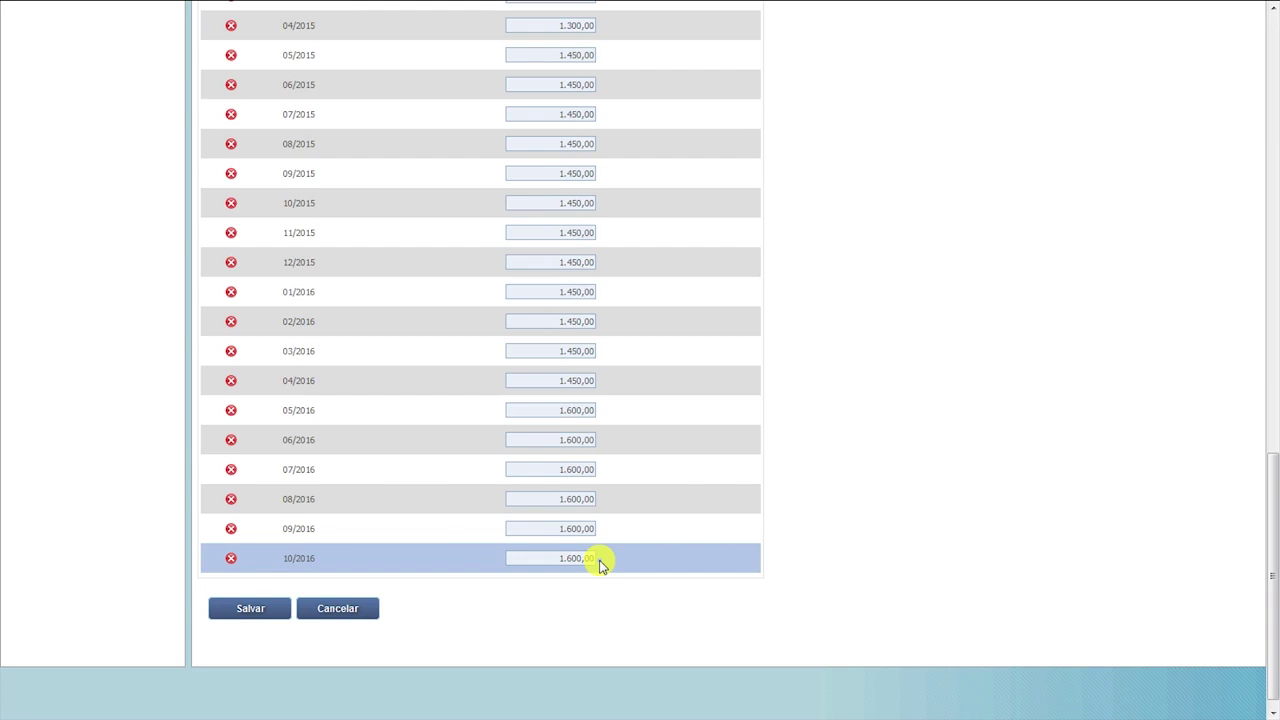
scroll(693, 497, up, 12)
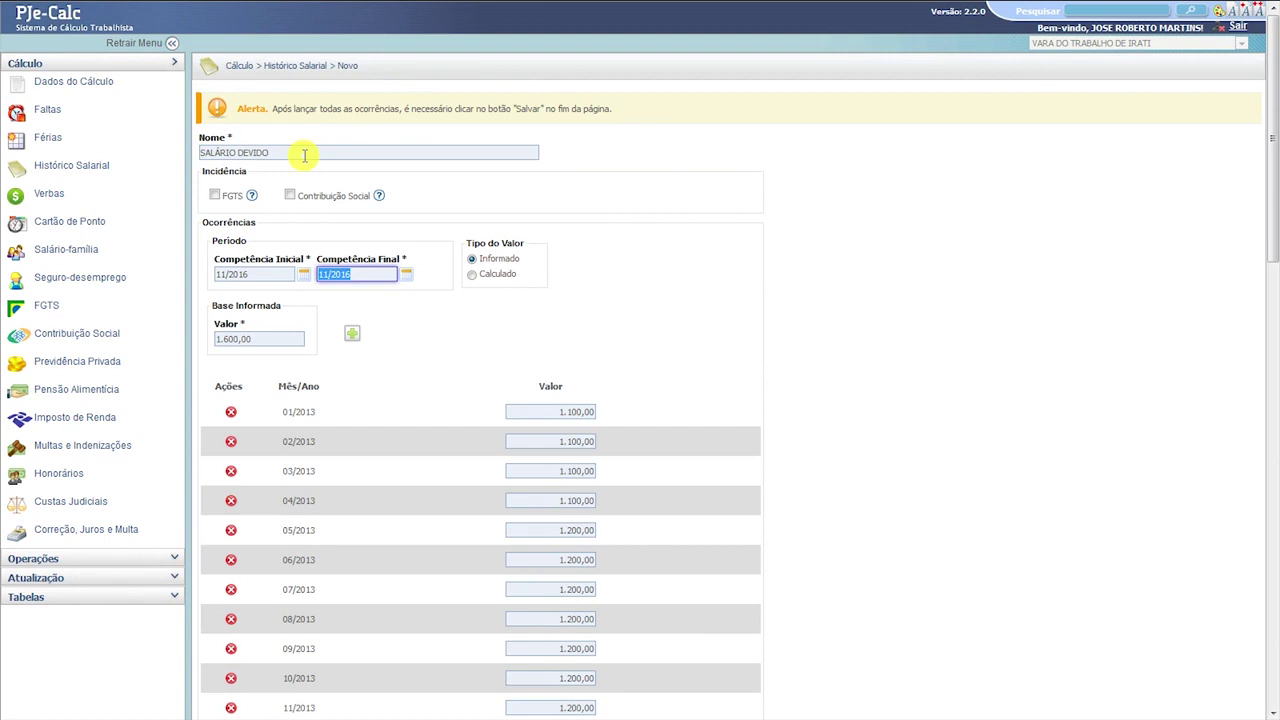
- Save the SALÁRIO DEVIDO salary history with all its monthly occurrences
scroll(865, 292, down, 5)
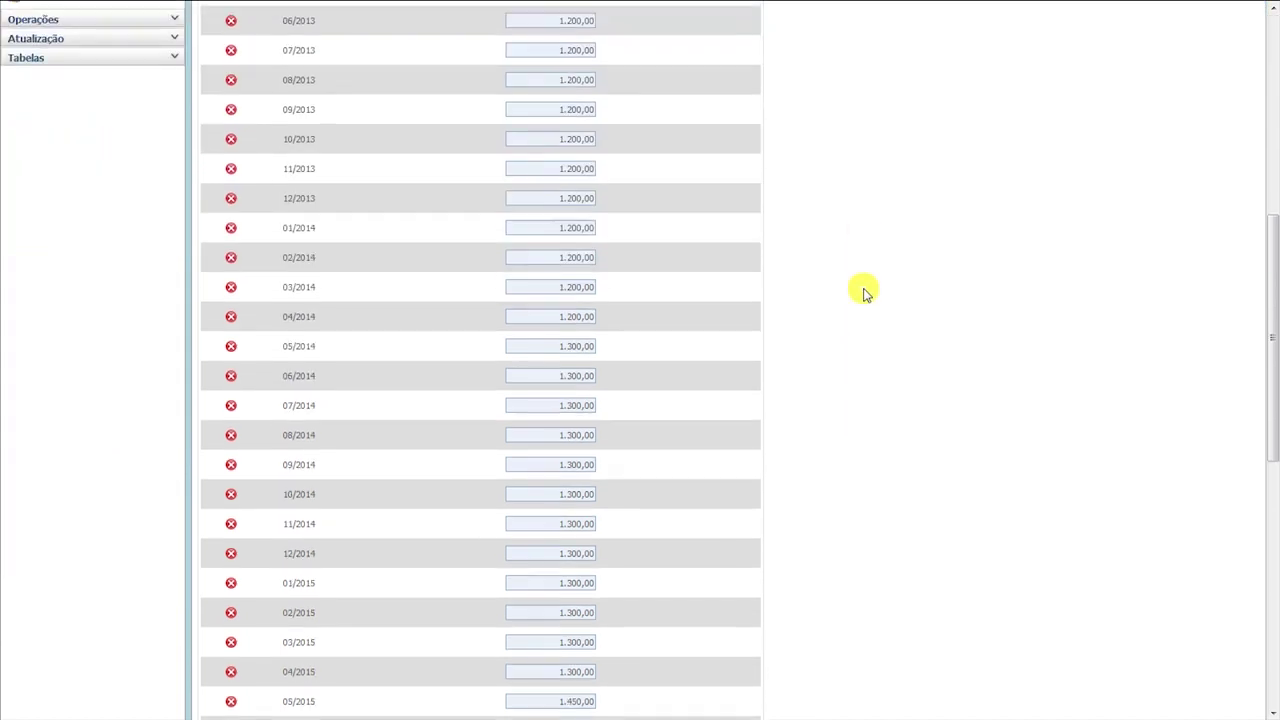
scroll(865, 292, down, 6)
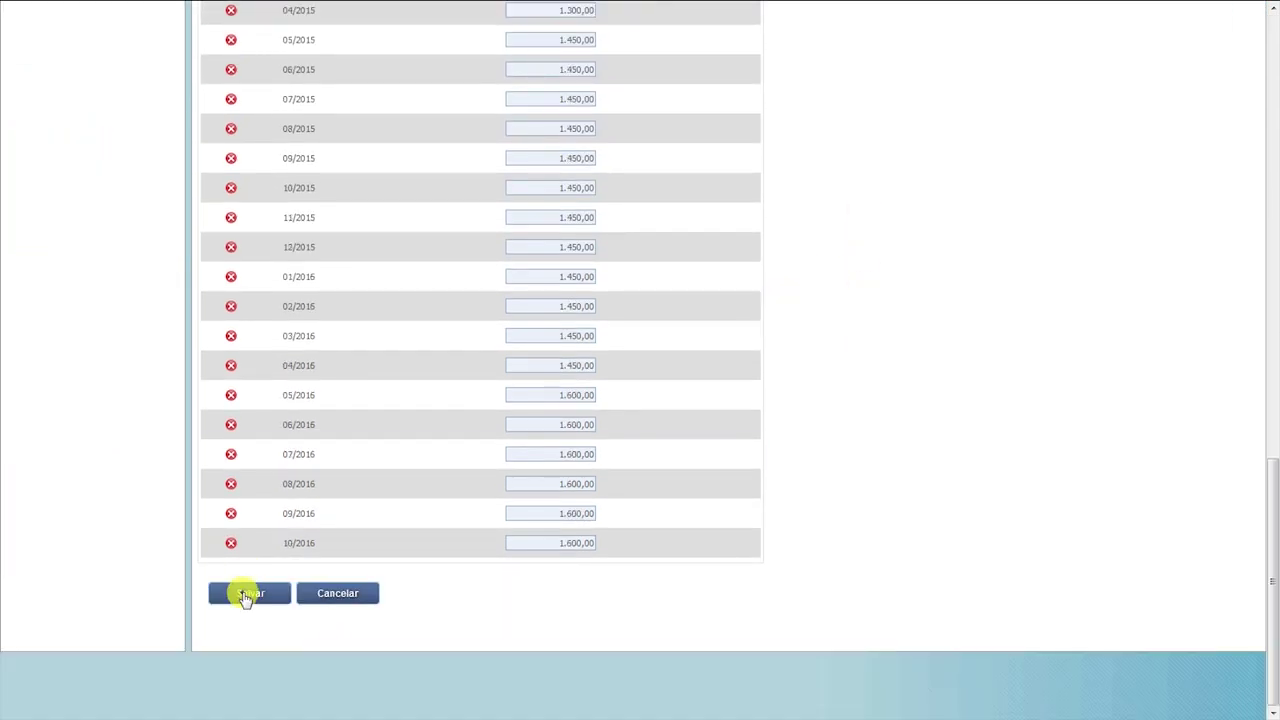
click(247, 595)
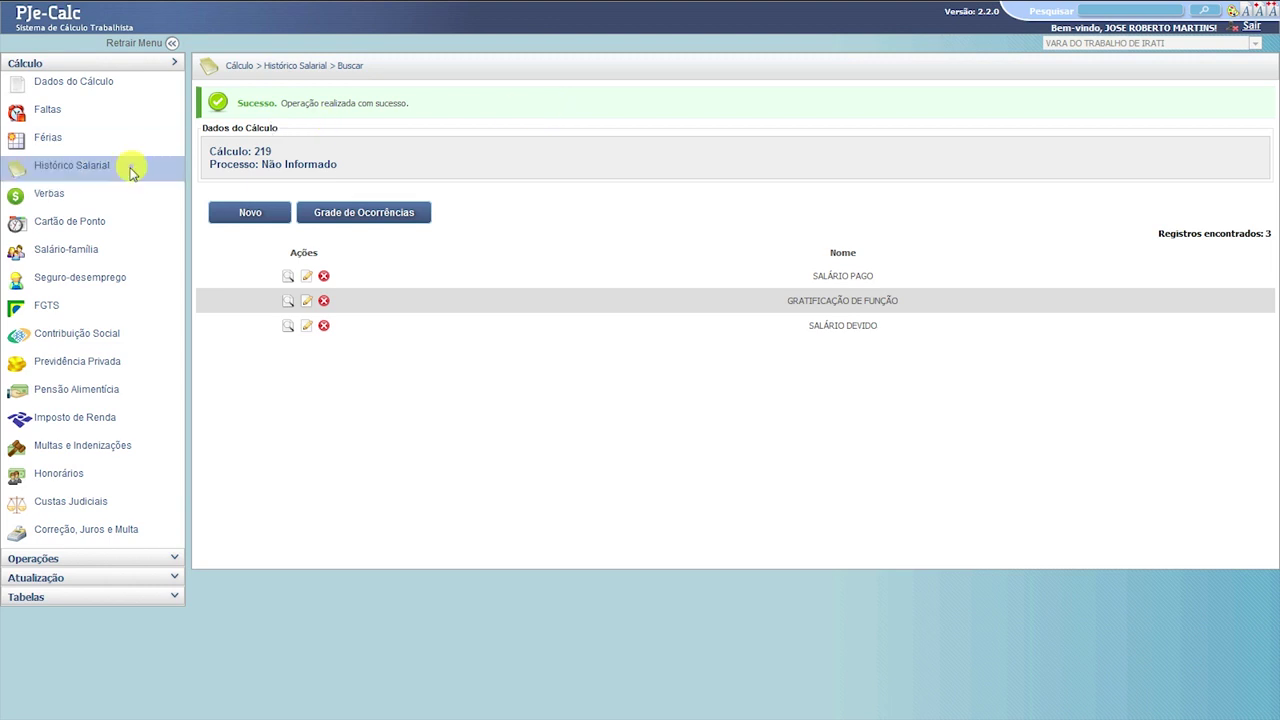
- Add DIFERENÇA SALARIAL to the calculation's verbas through an express entry and save it
click(50, 196)
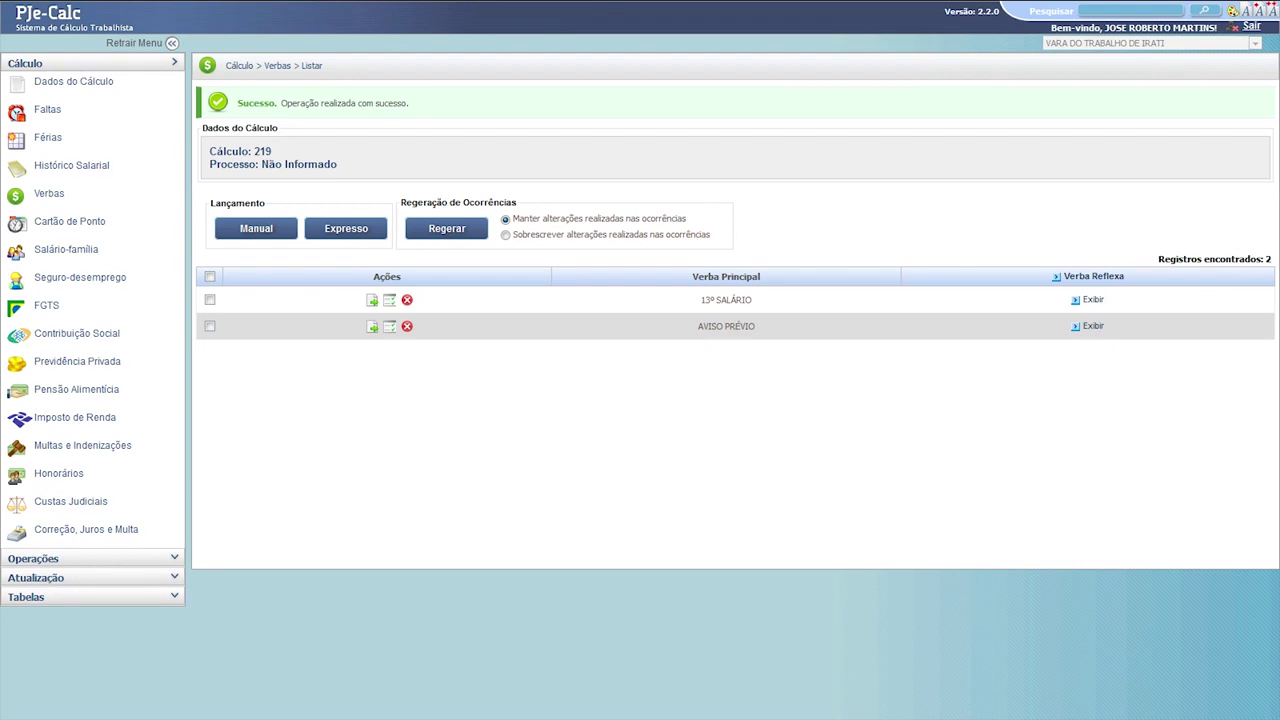
click(345, 238)
click(346, 240)
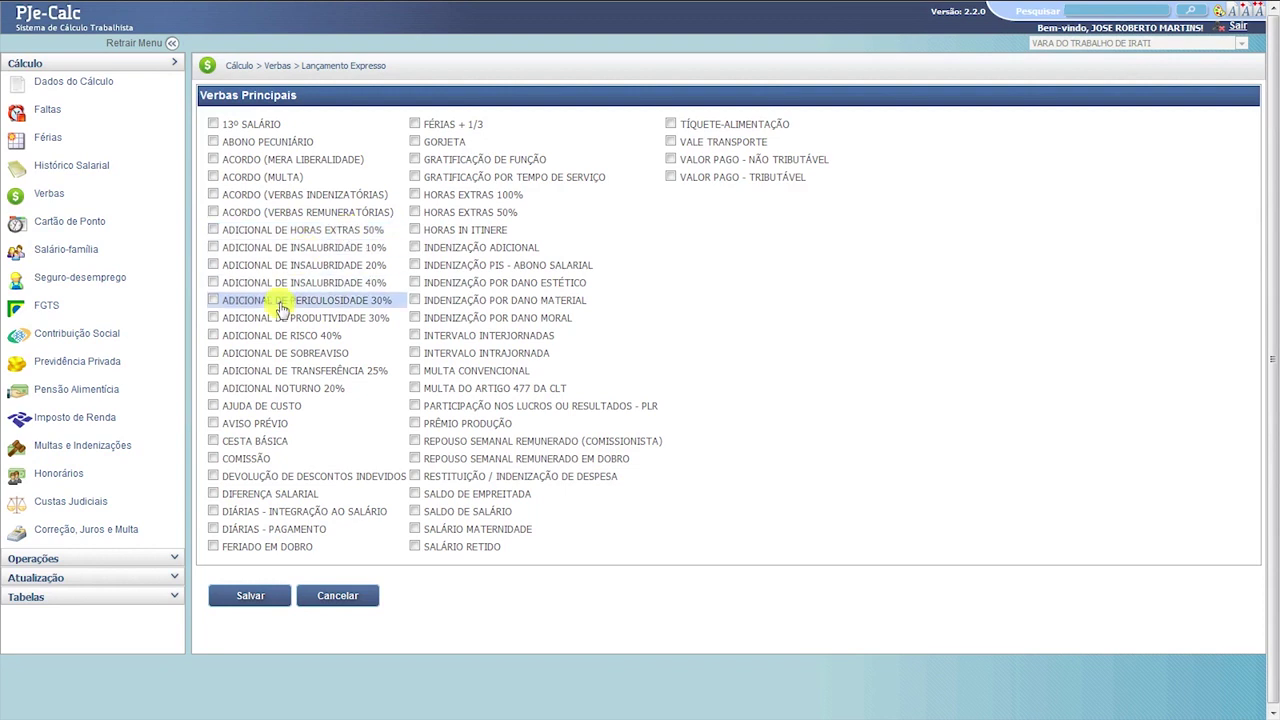
click(213, 494)
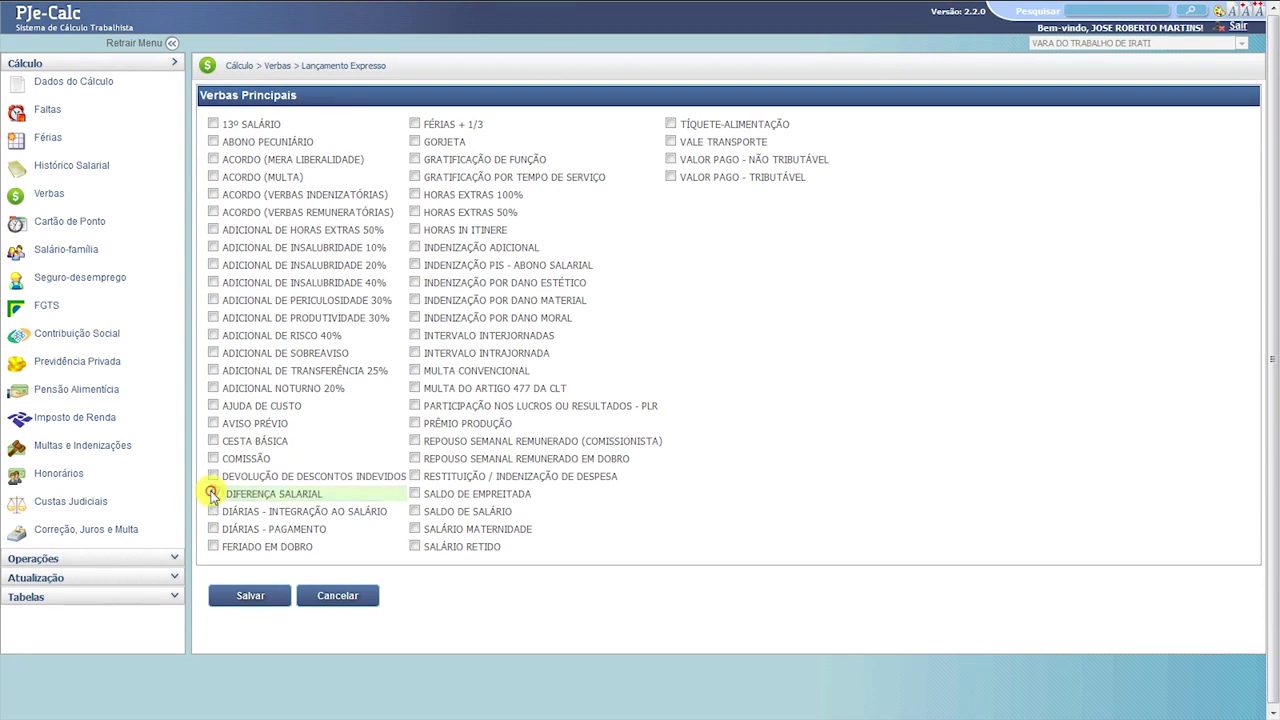
click(248, 604)
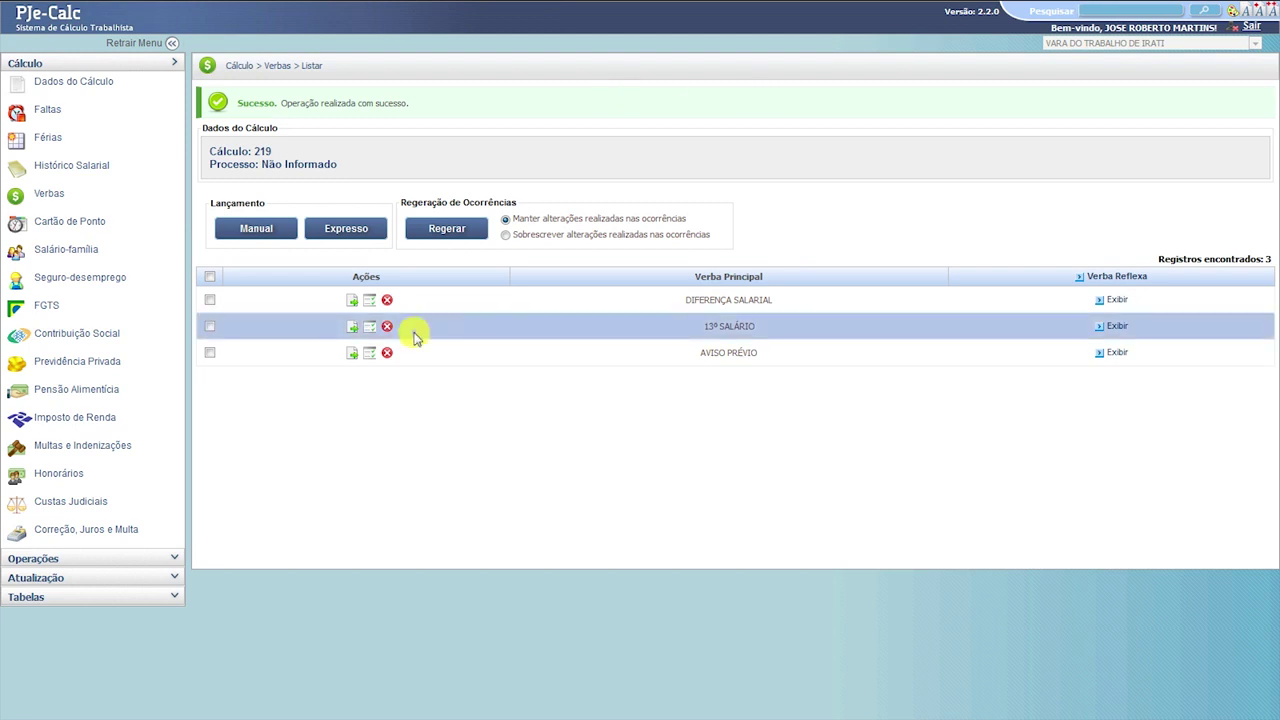
- Open the DIFERENÇA SALARIAL parameters and add the SALÁRIO DEVIDO salary history, proportionalized, as the calculation base of the amount due
click(353, 302)
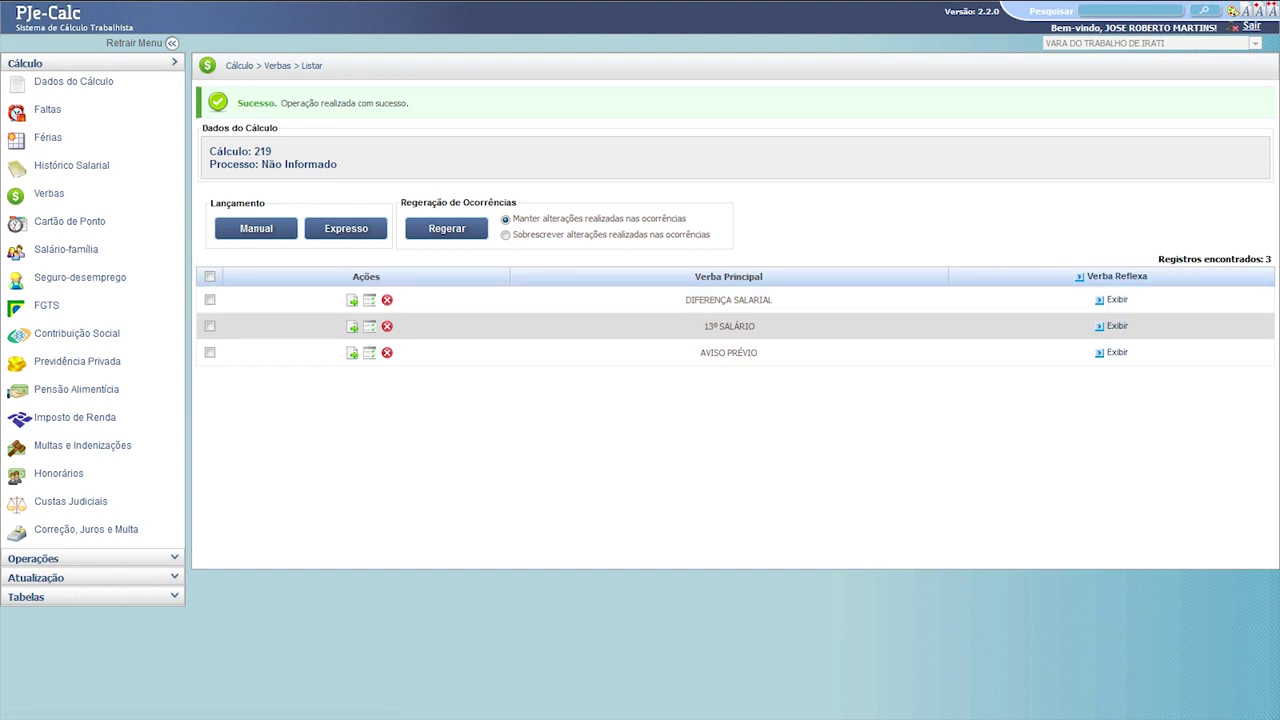
click(352, 304)
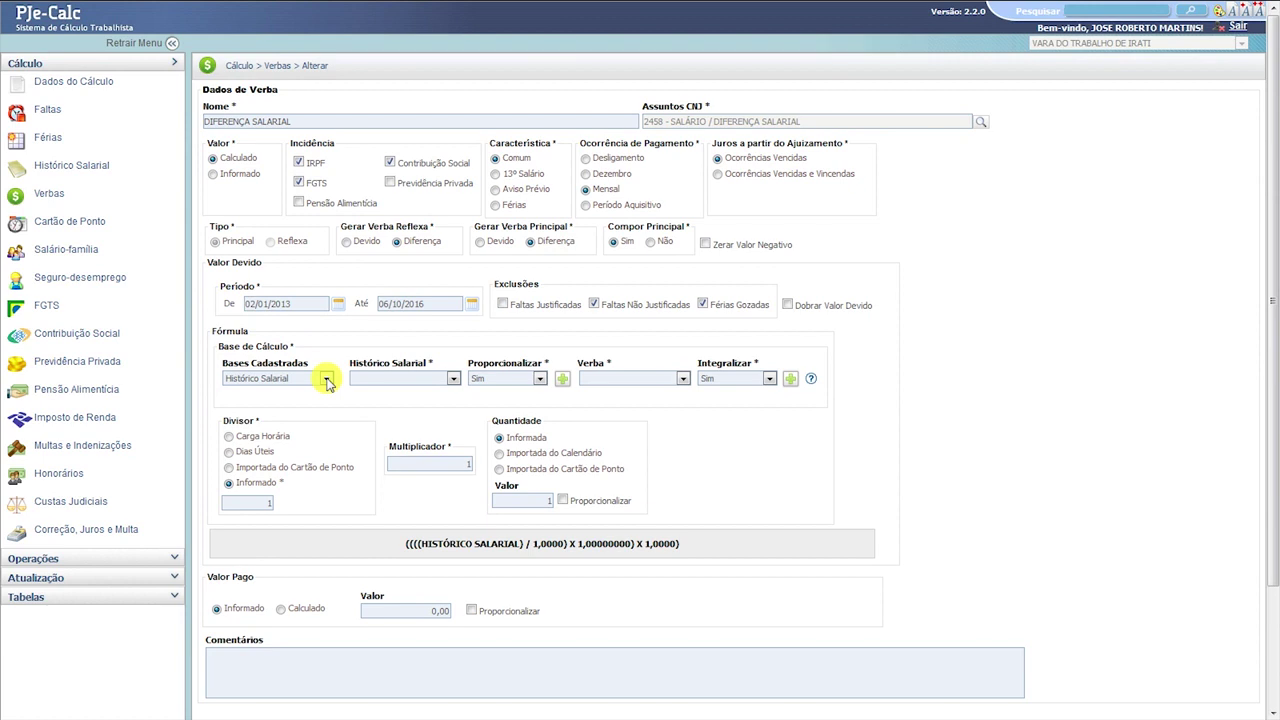
click(454, 379)
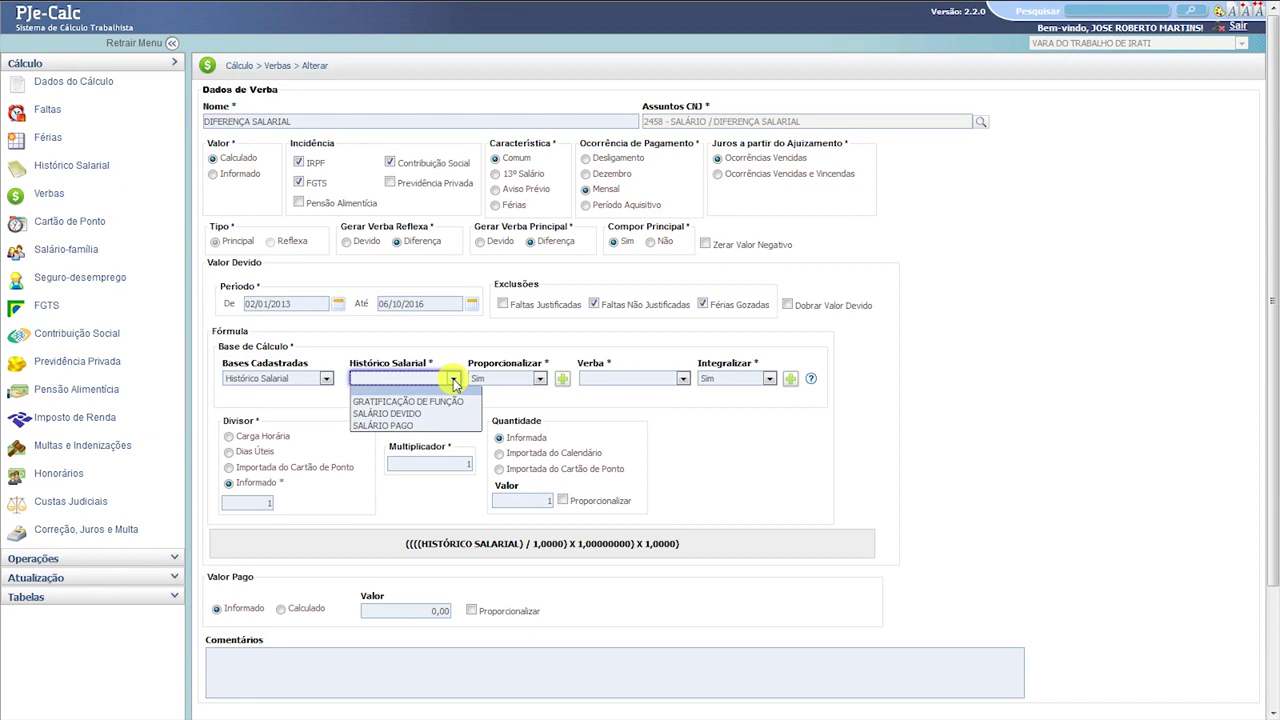
click(405, 414)
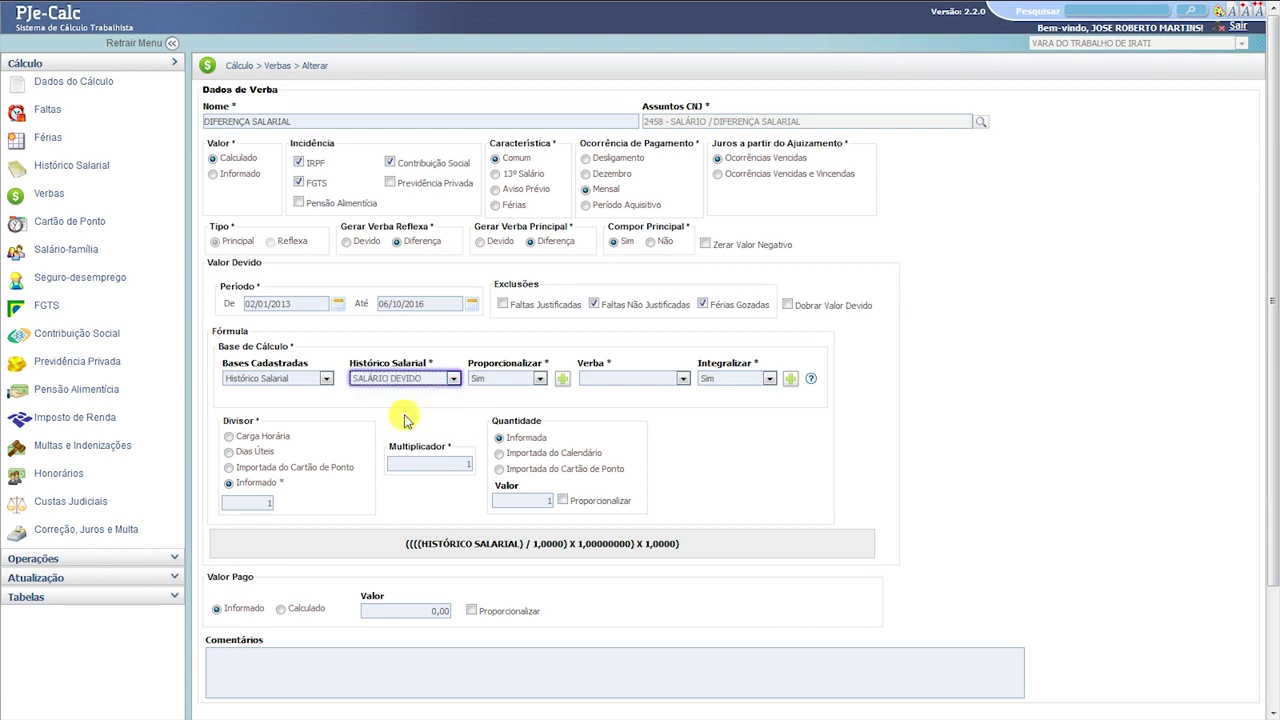
click(564, 382)
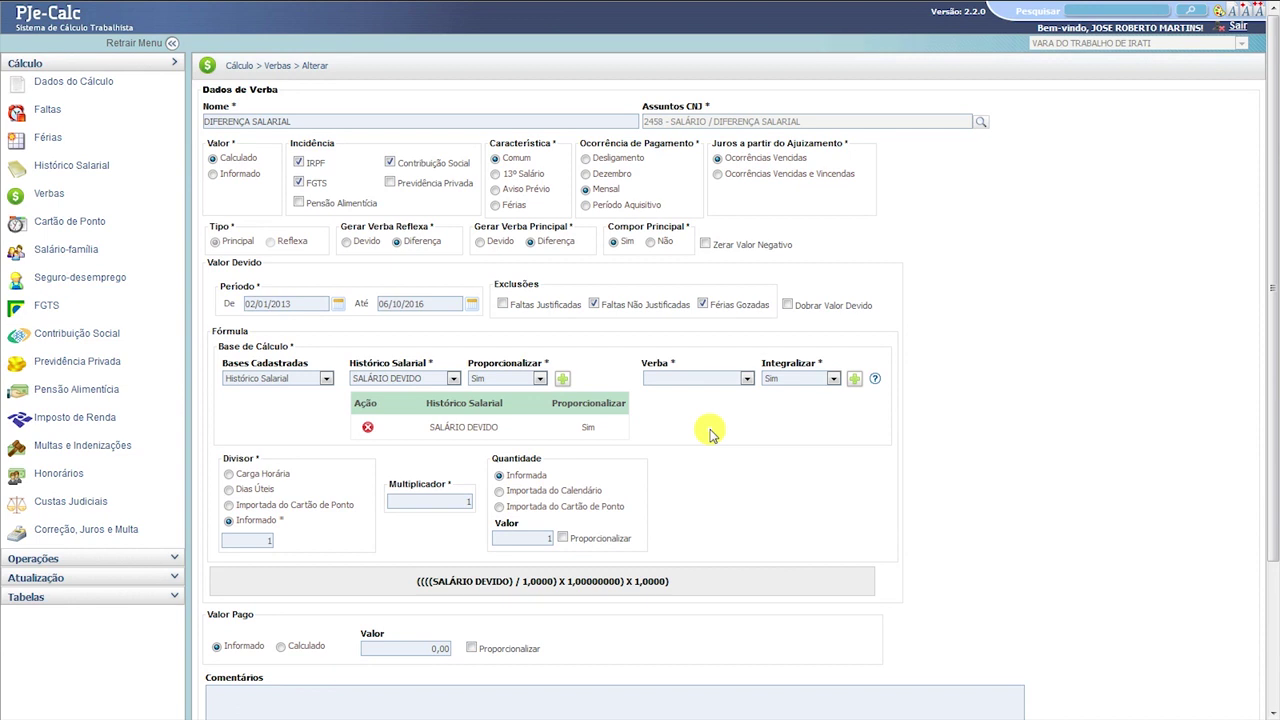
- Set Valor Pago to Calculado, based on Histórico Salarial, and add the SALÁRIO PAGO history with Proportionalizar set to Sim
scroll(710, 433, down, 3)
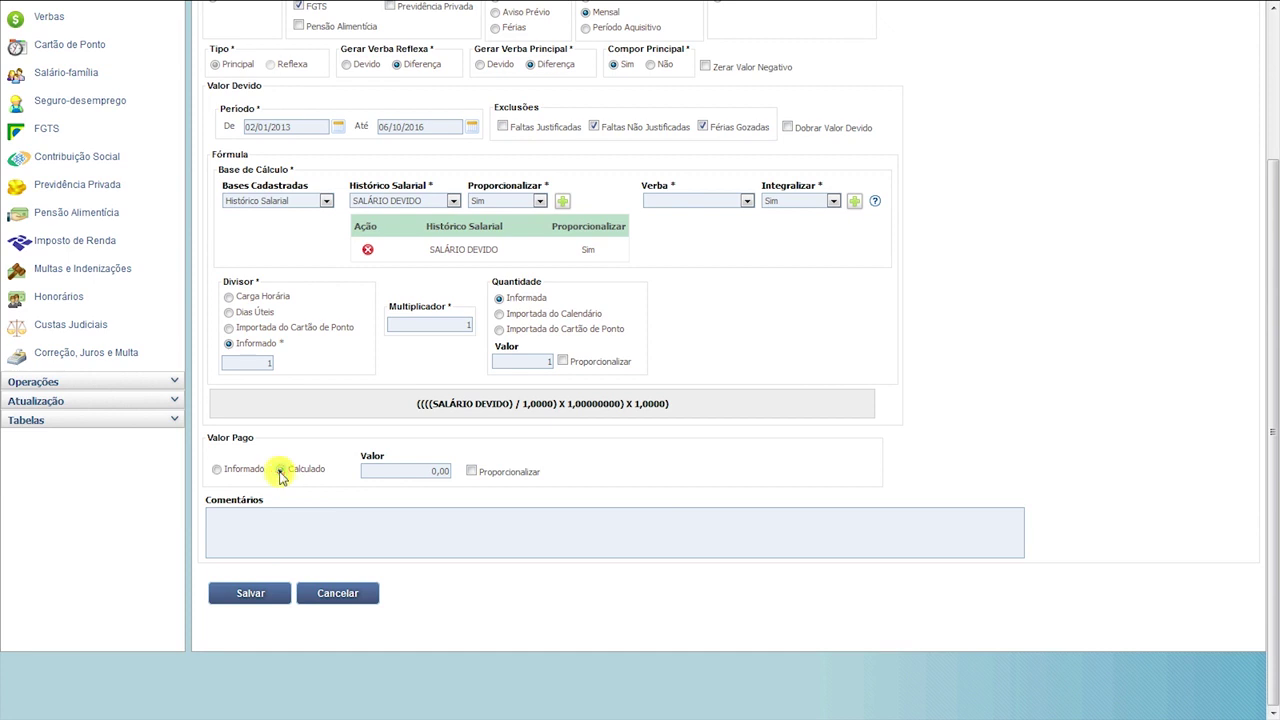
click(281, 469)
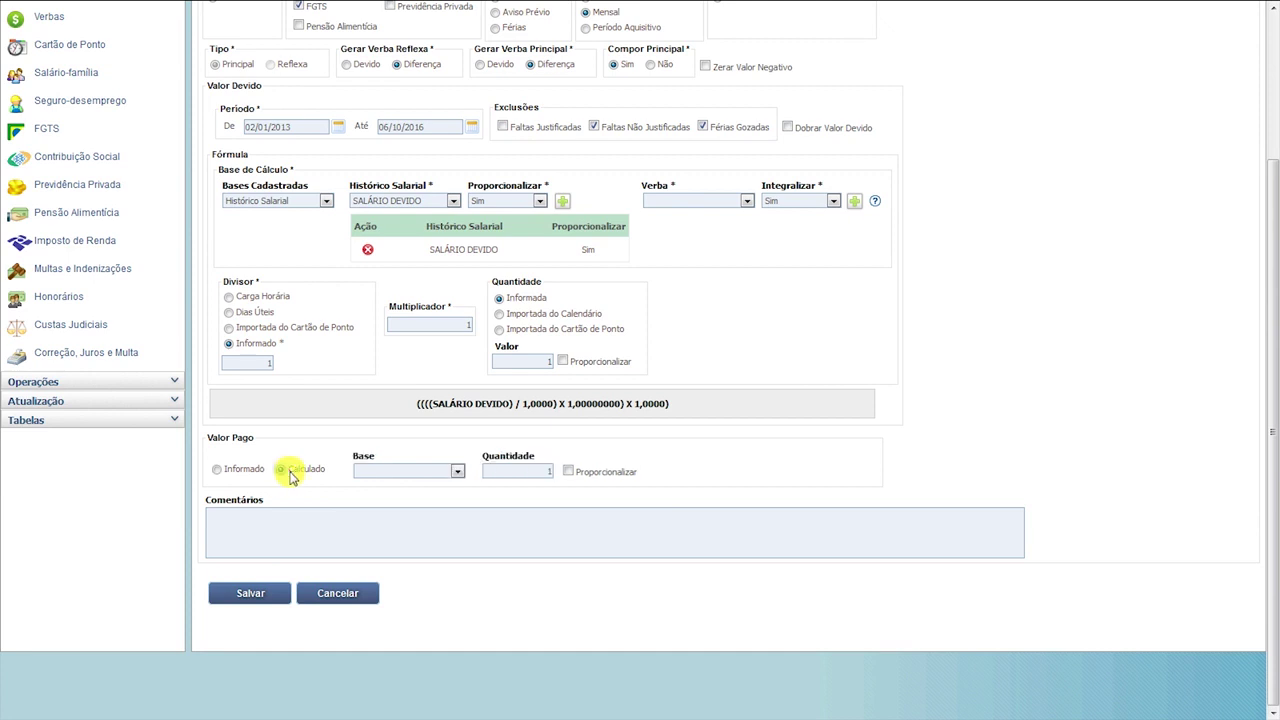
click(457, 472)
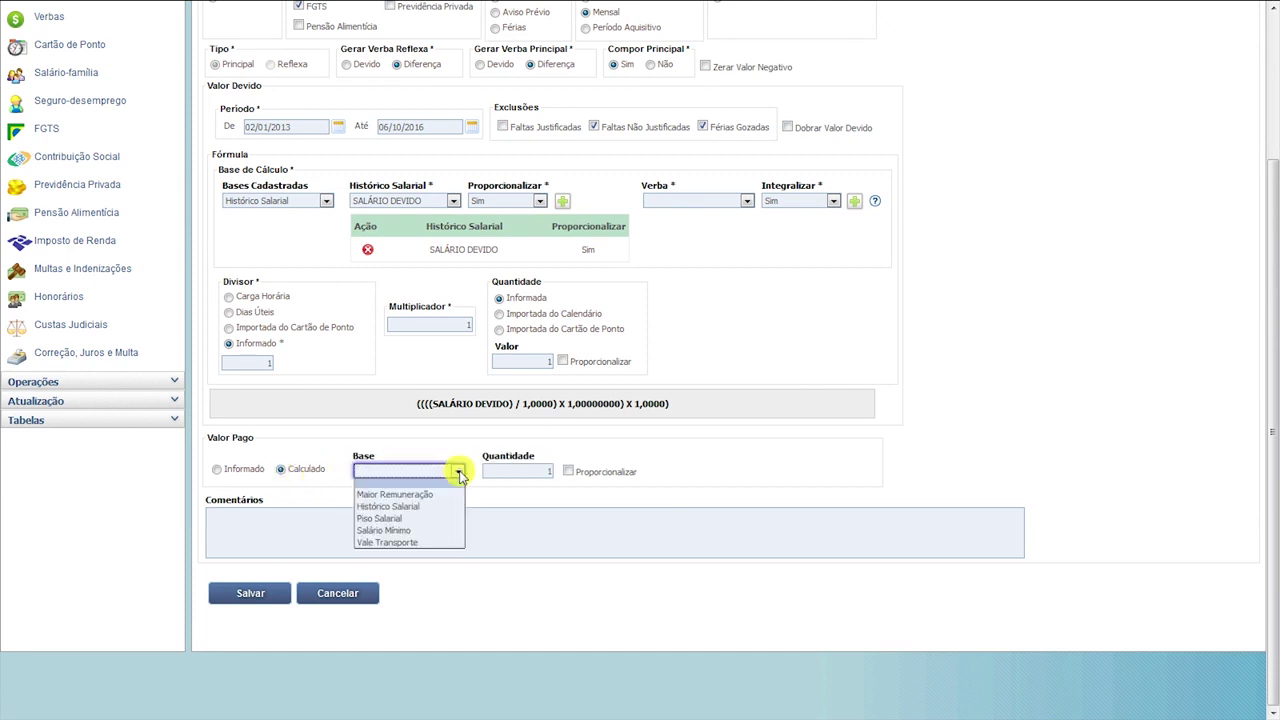
click(414, 507)
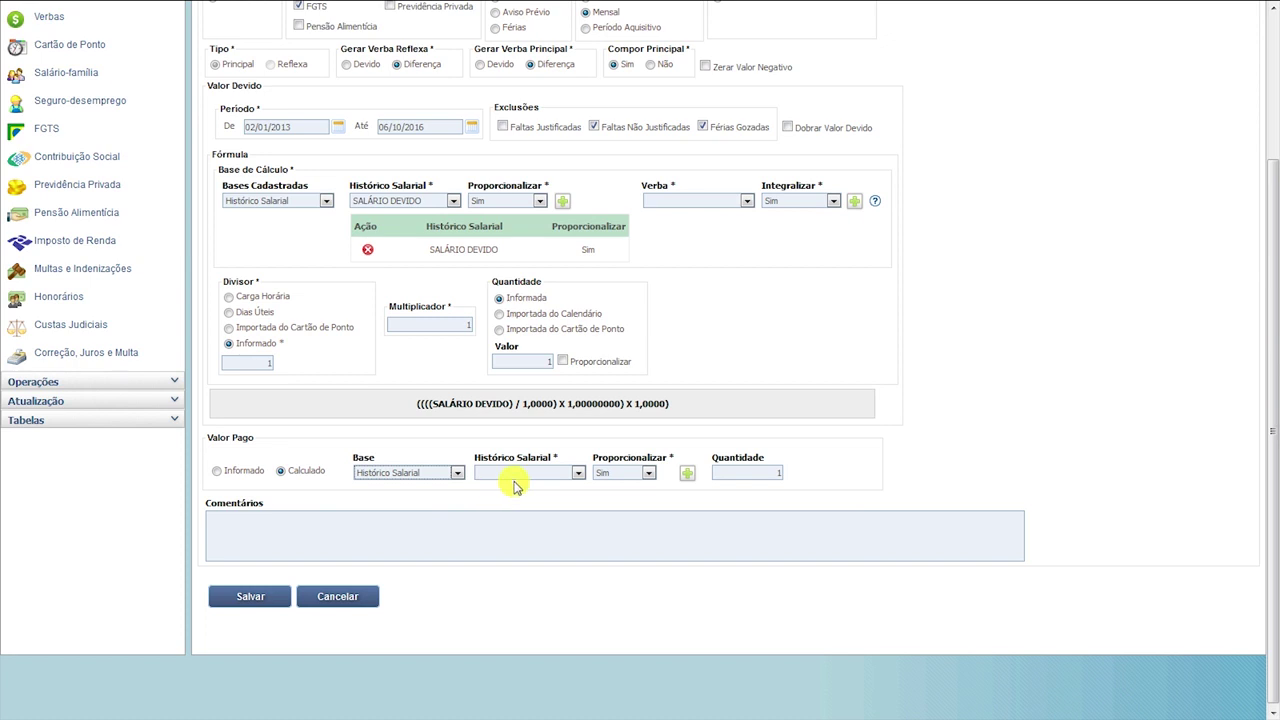
click(578, 474)
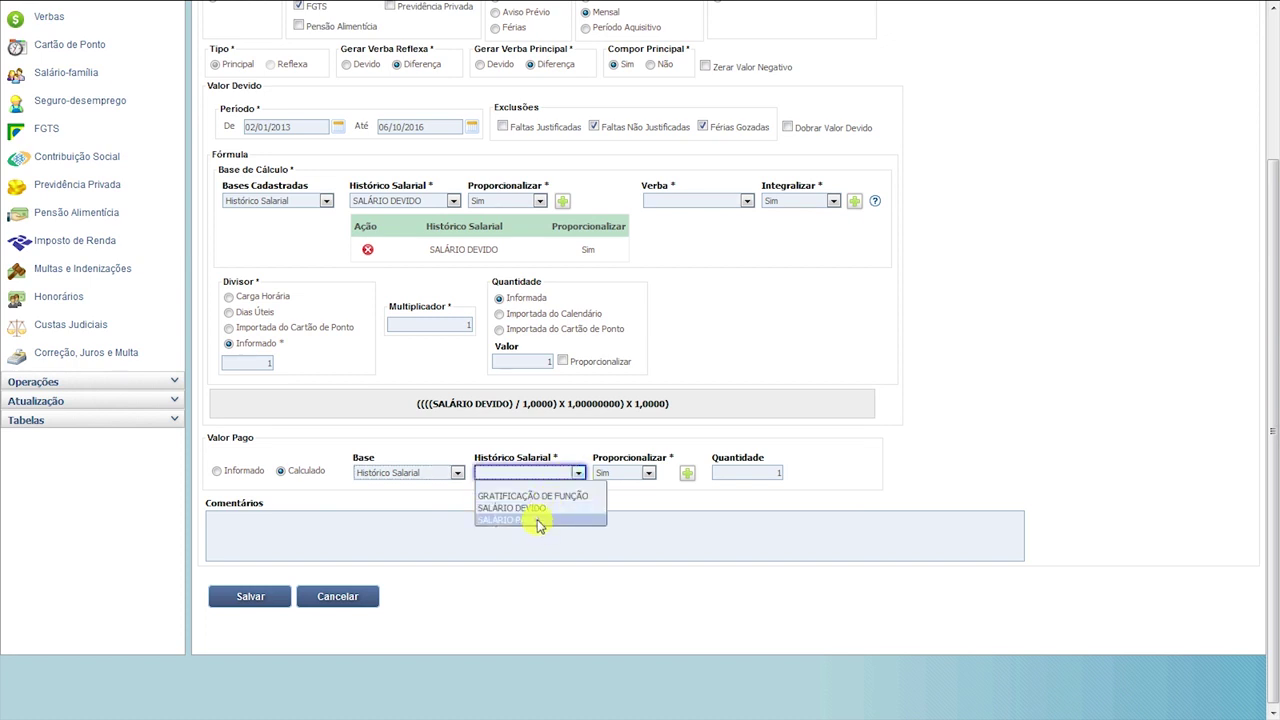
click(538, 520)
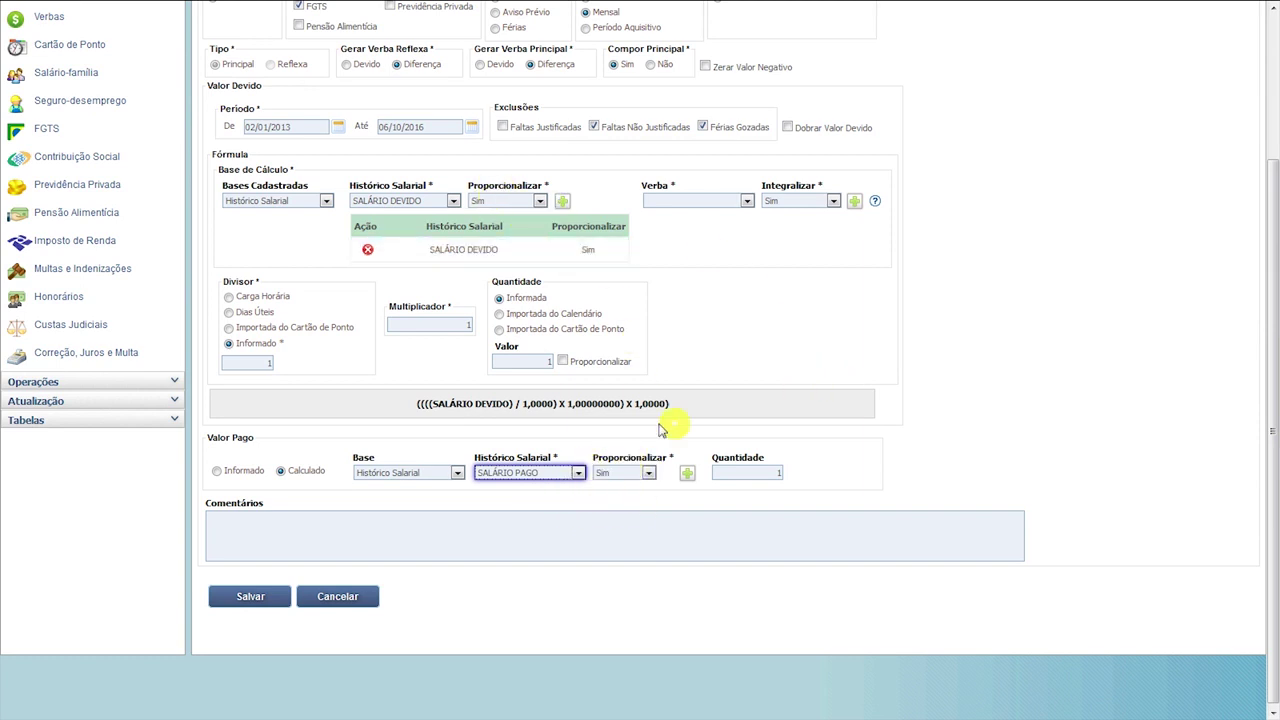
click(687, 474)
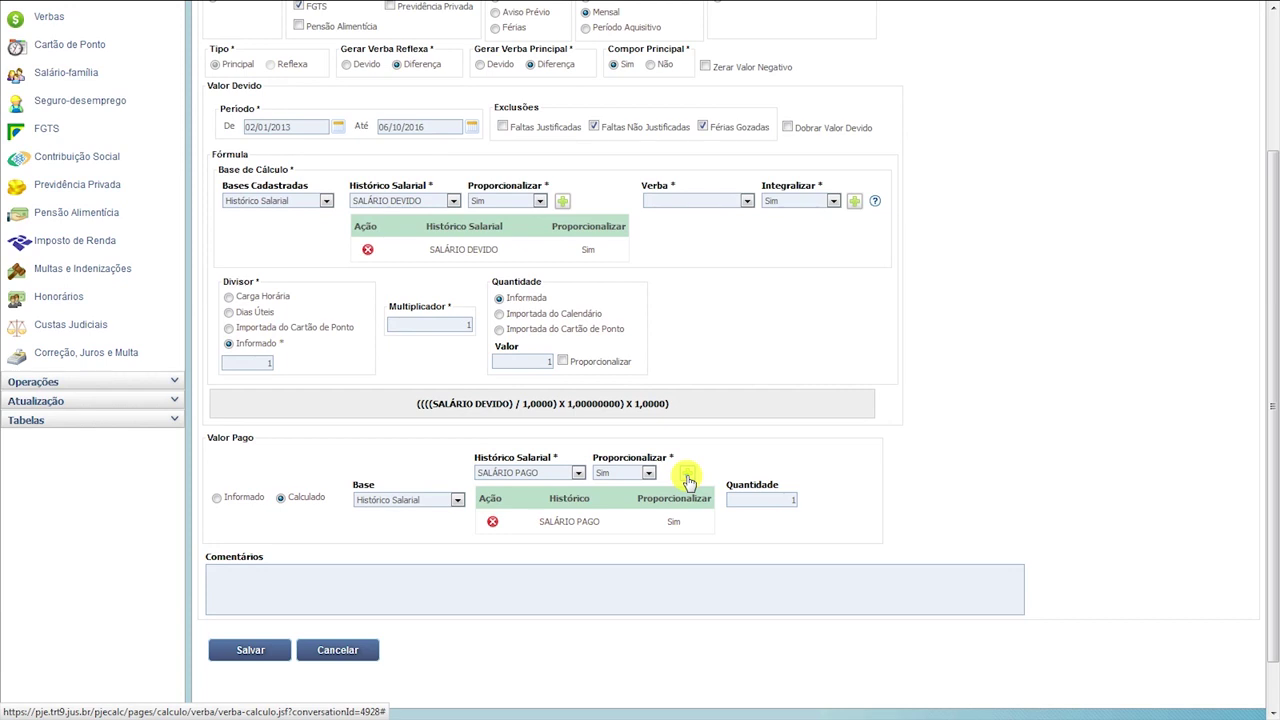
- Check the completed DIFERENÇA SALARIAL parameters for the amounts due and paid, and save the verba
scroll(1020, 408, up, 2)
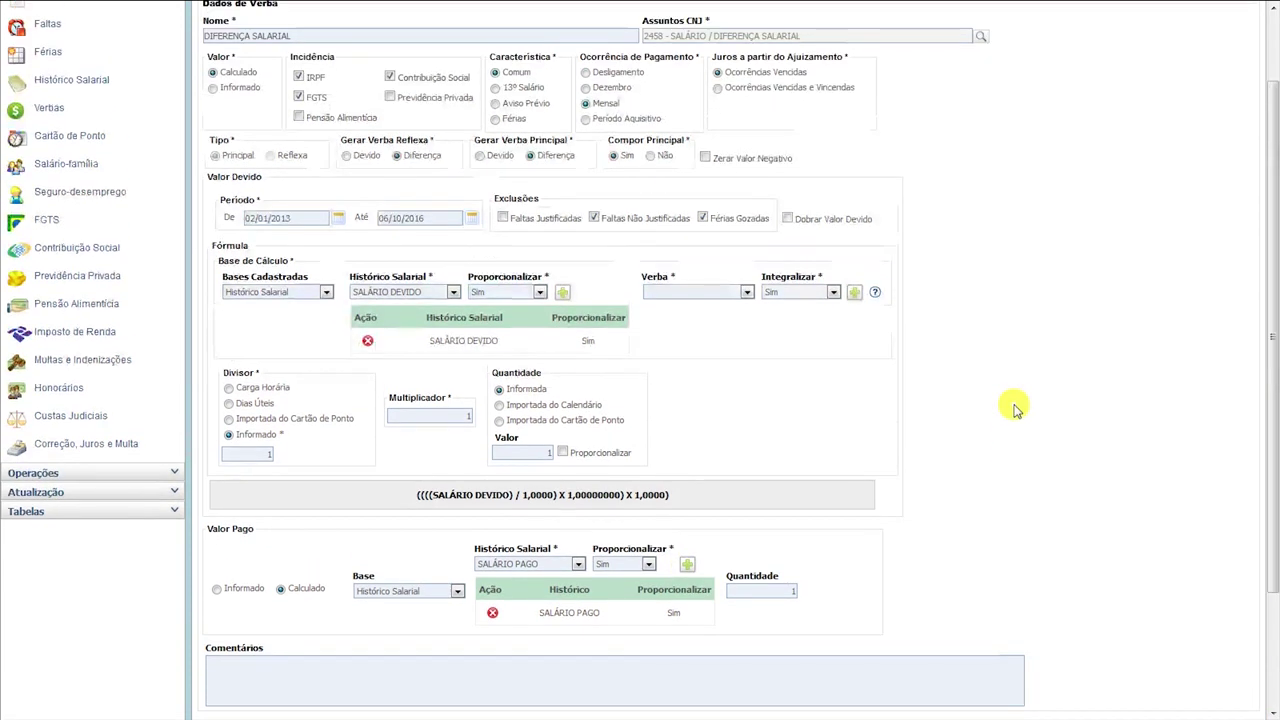
scroll(1020, 408, down, 2)
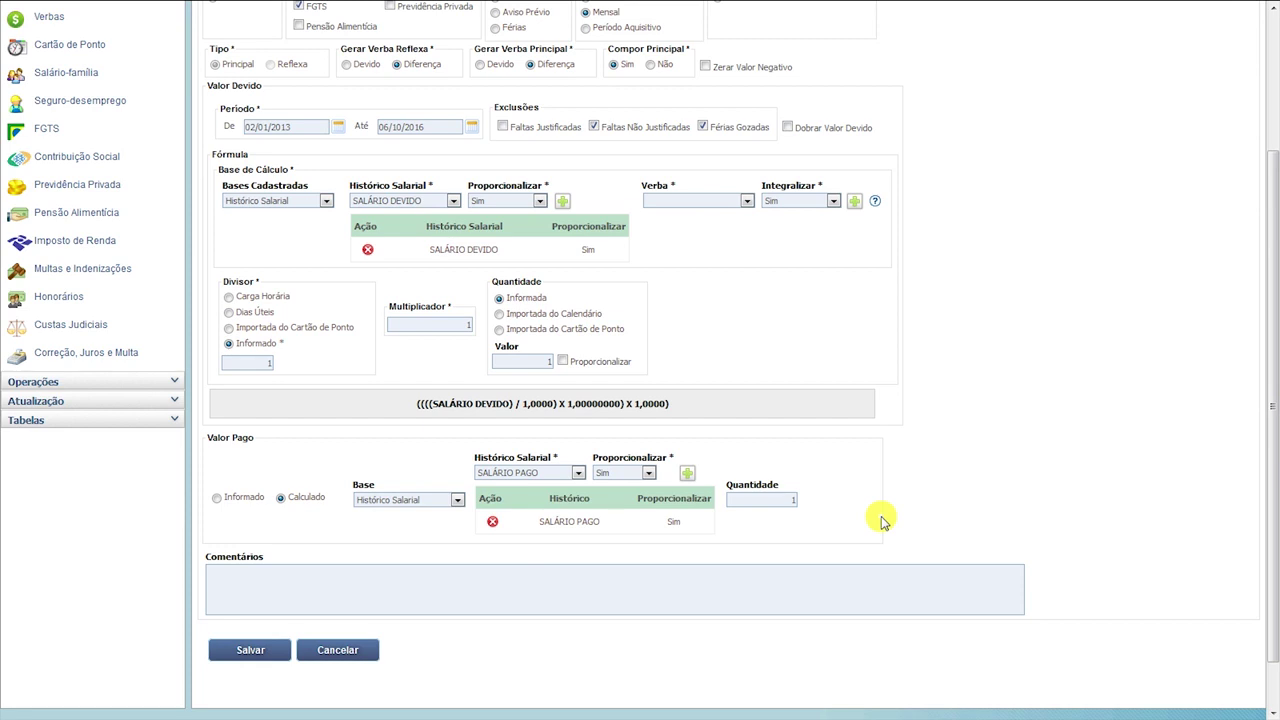
scroll(881, 519, up, 3)
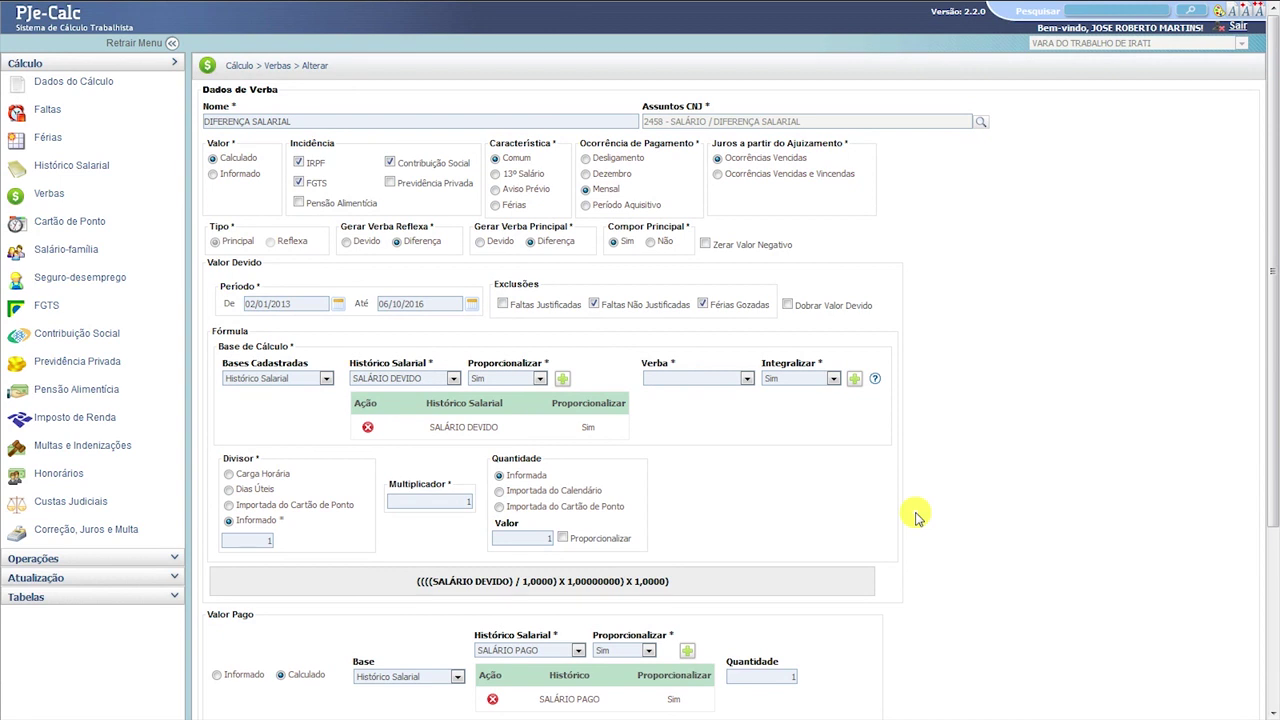
scroll(918, 517, down, 3)
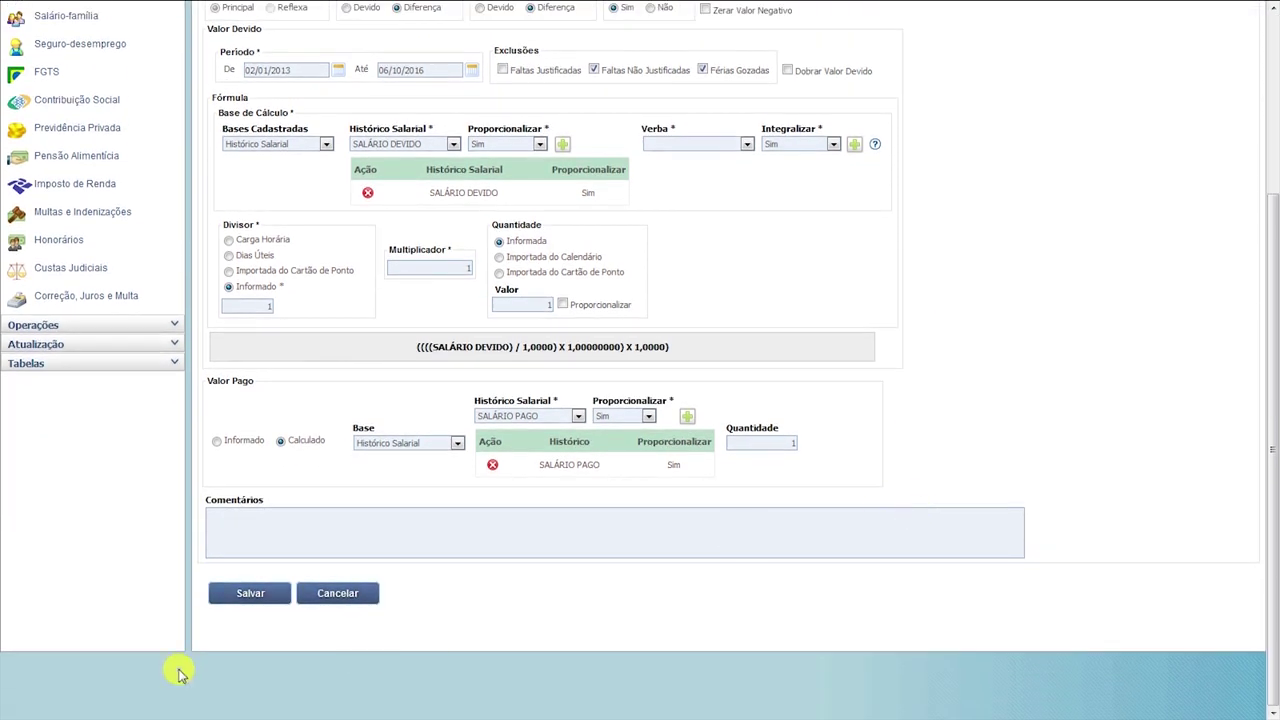
click(250, 594)
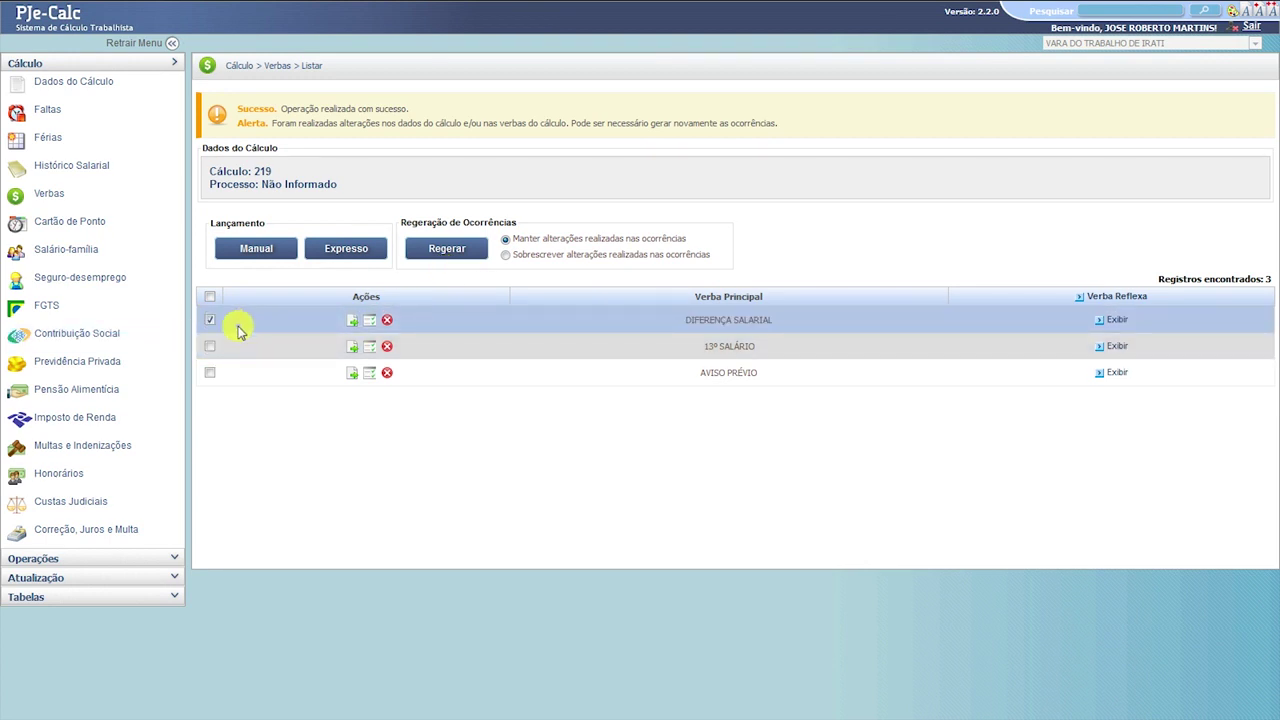
- Regenerate the occurrences of the DIFERENÇA SALARIAL verba, keeping the changes already made to them
click(470, 256)
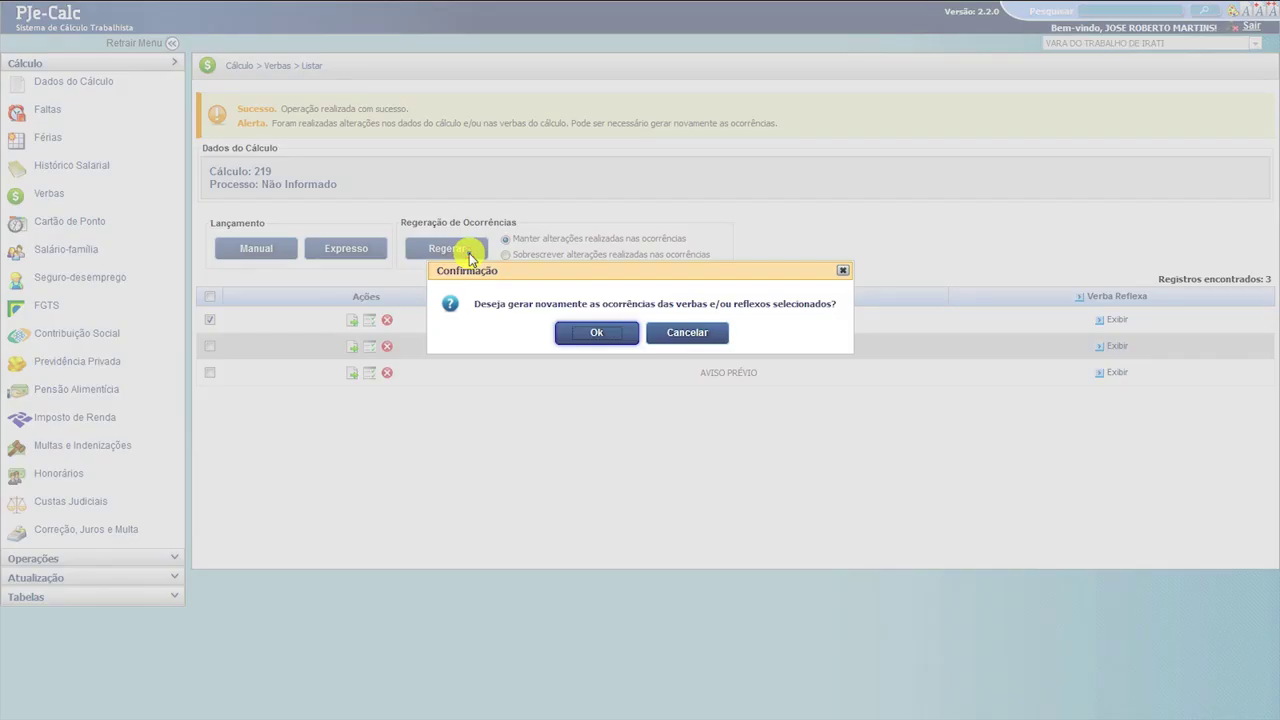
click(597, 335)
click(597, 333)
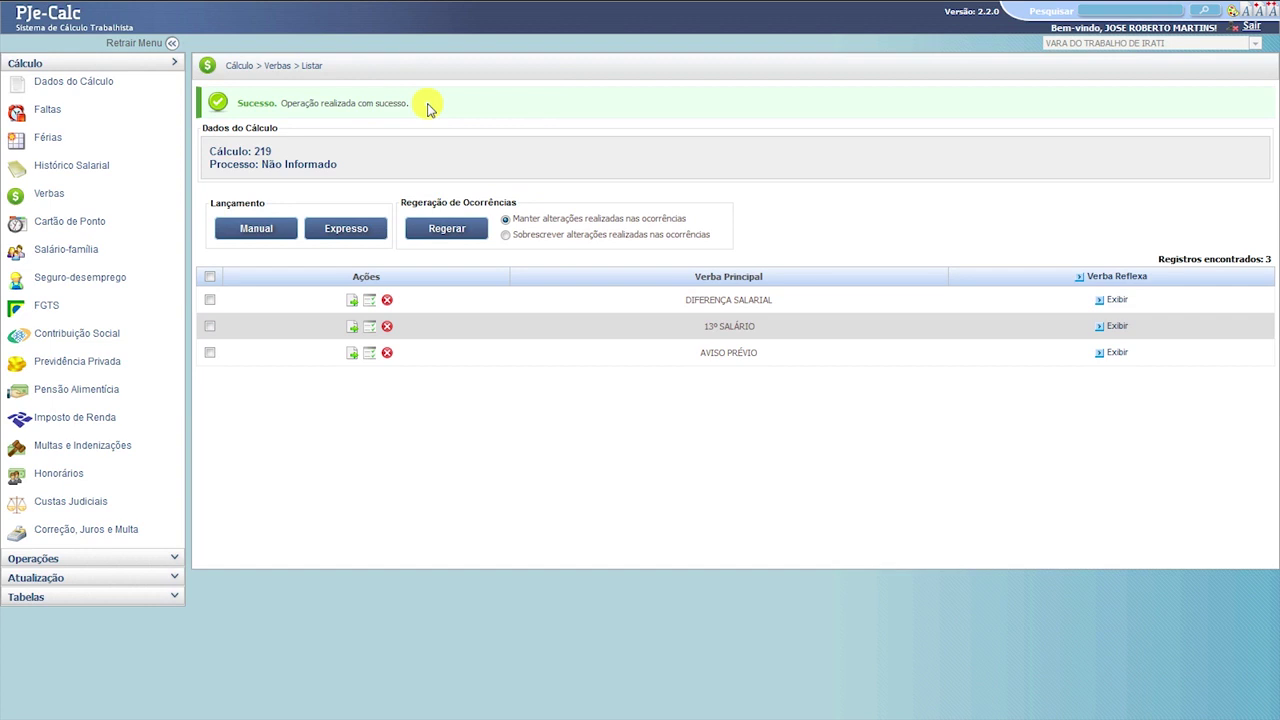
- Review the monthly occurrences of DIFERENÇA SALARIAL from 01/2013 to 10/2016 and save them
click(370, 306)
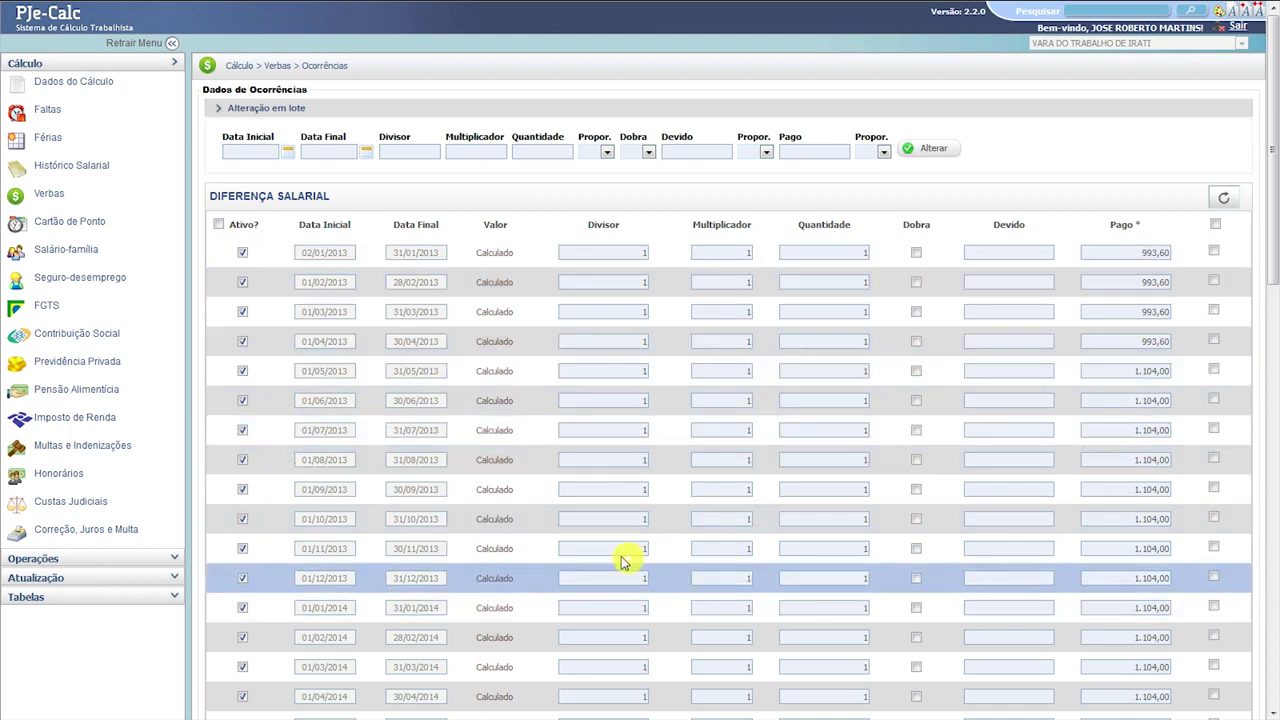
scroll(457, 403, down, 3)
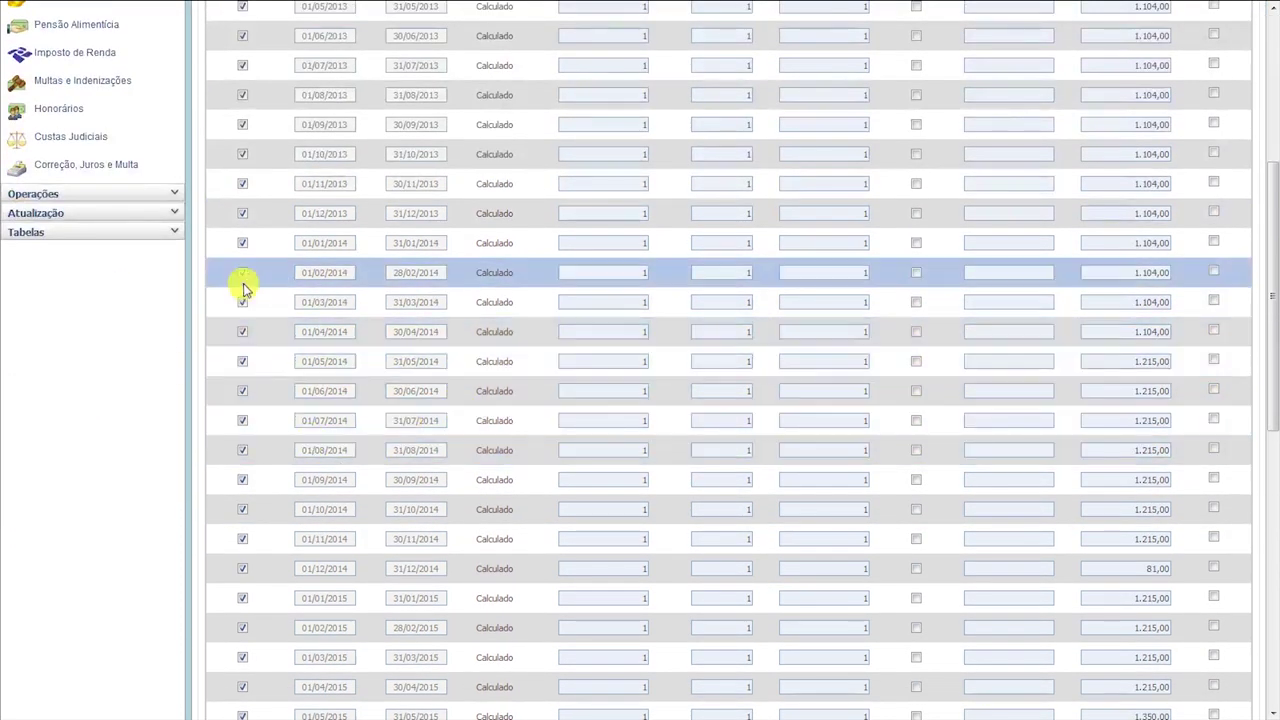
scroll(236, 400, up, 3)
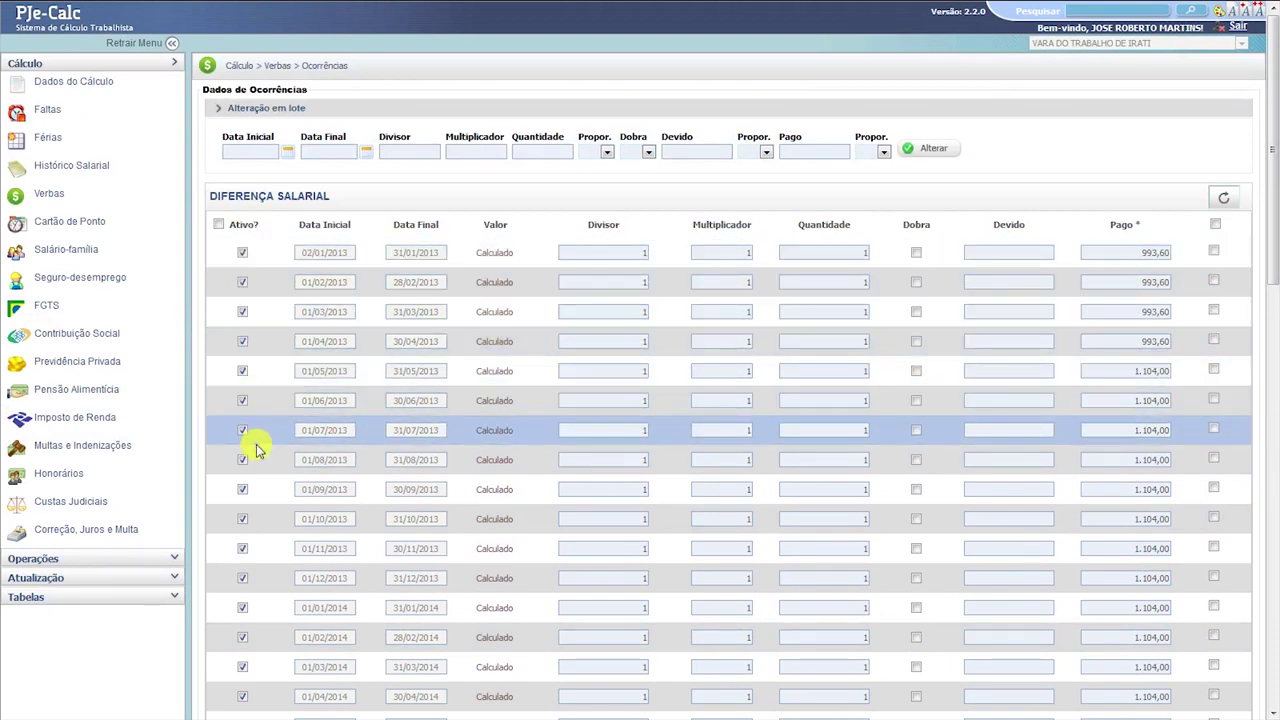
scroll(255, 450, down, 5)
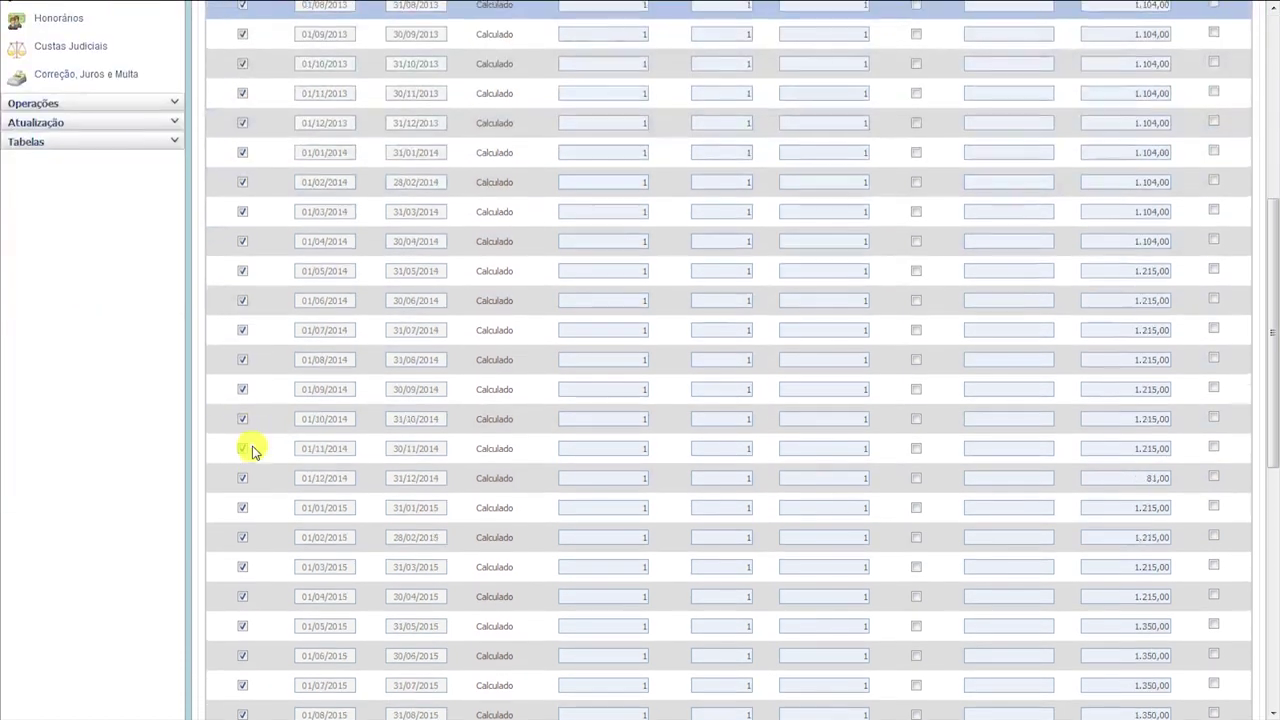
scroll(252, 450, down, 4)
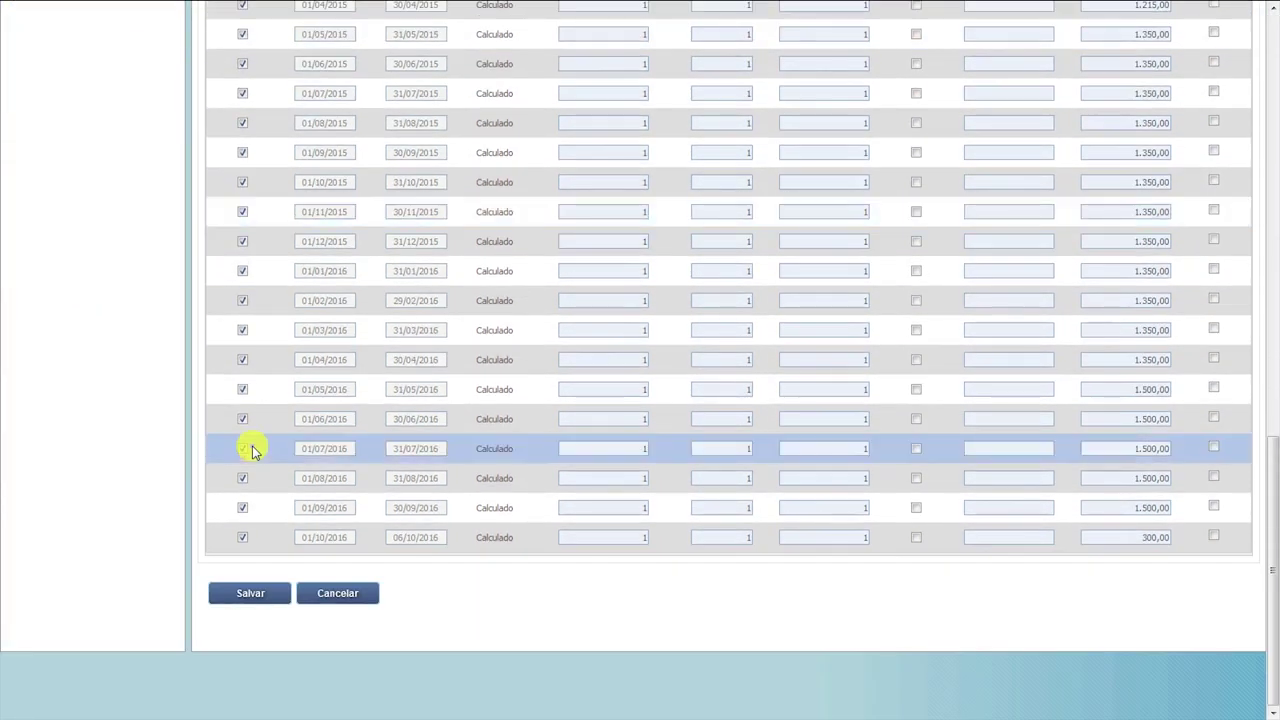
click(263, 596)
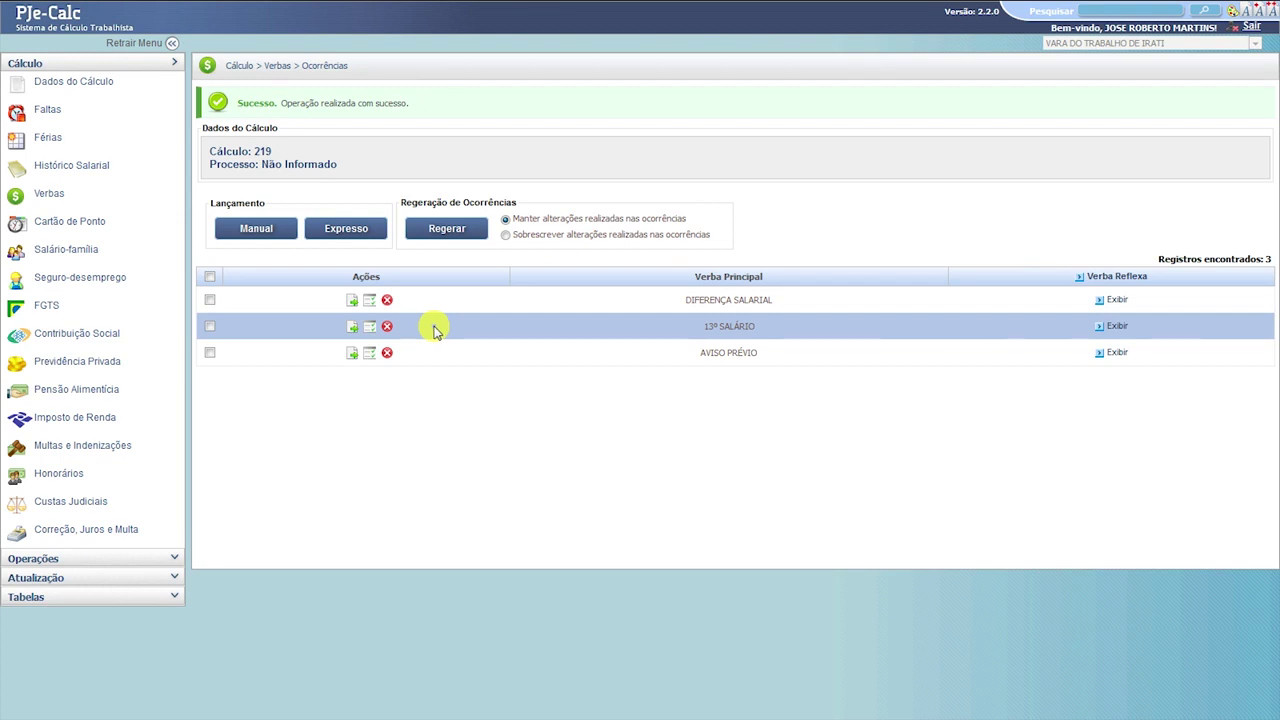
- Delete the 13º SALÁRIO and AVISO PRÉVIO verbas from the calculation, including their reflexes and occurrences
click(387, 327)
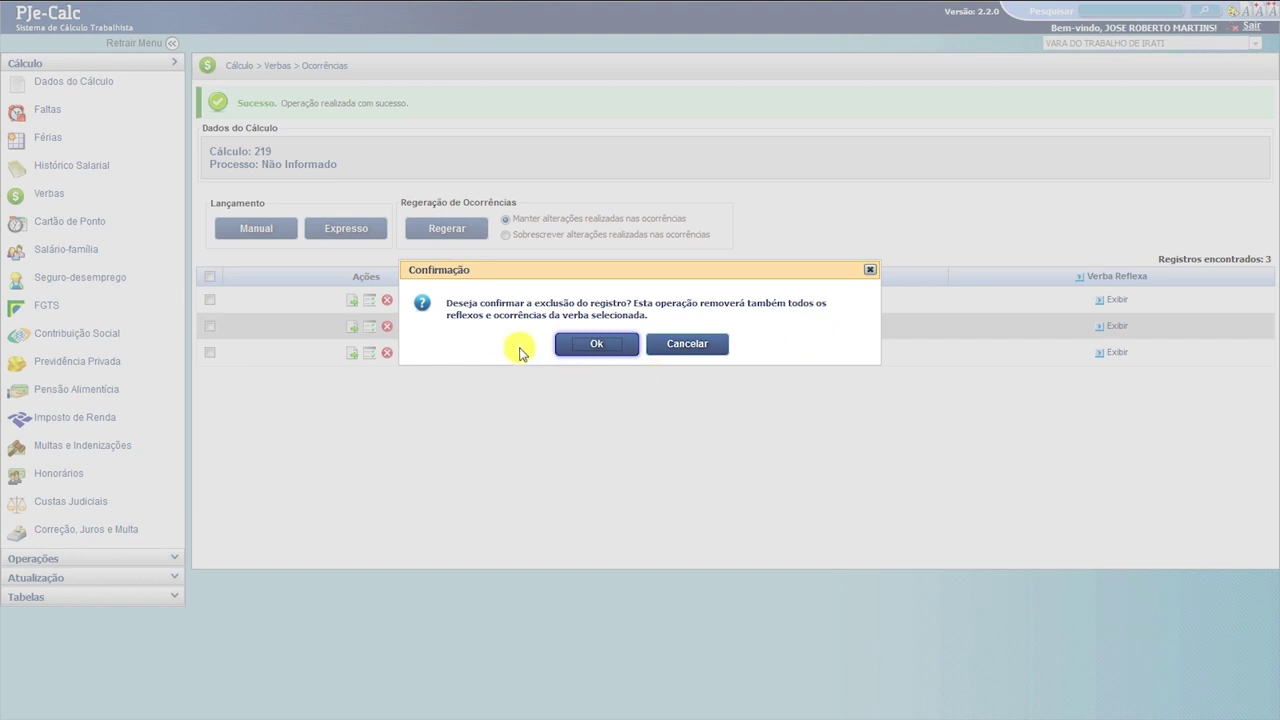
click(598, 348)
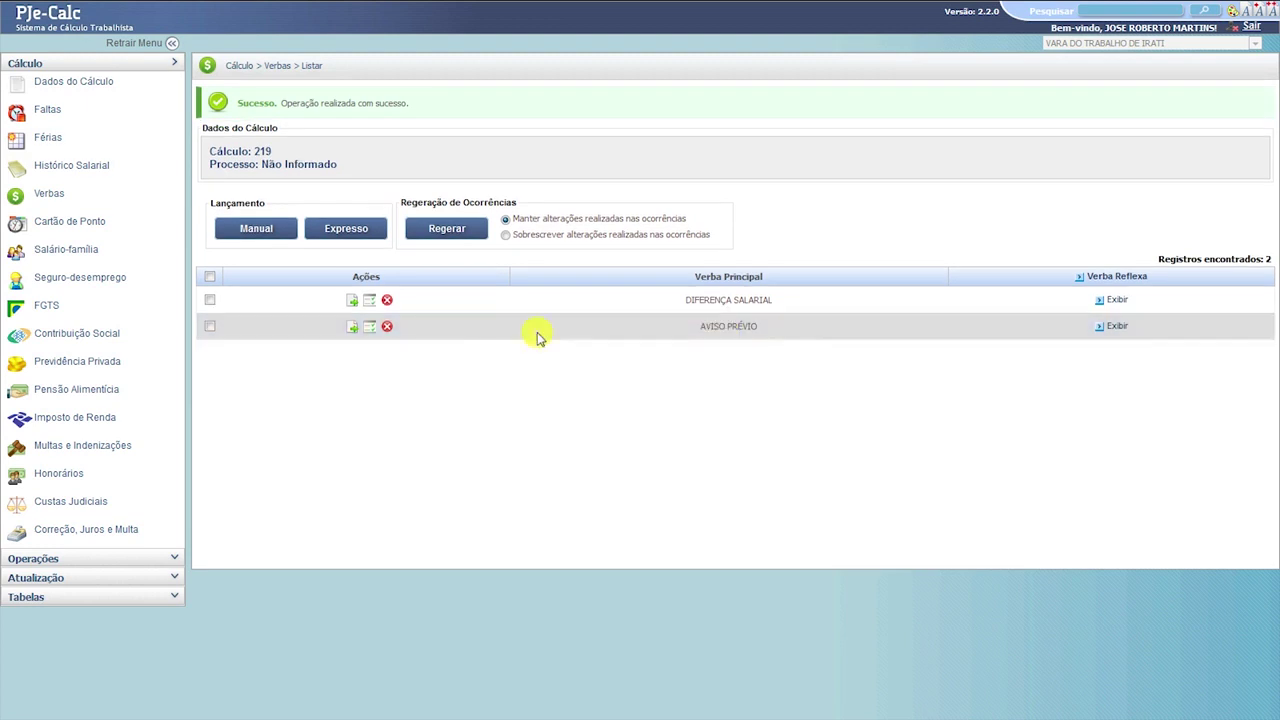
click(387, 328)
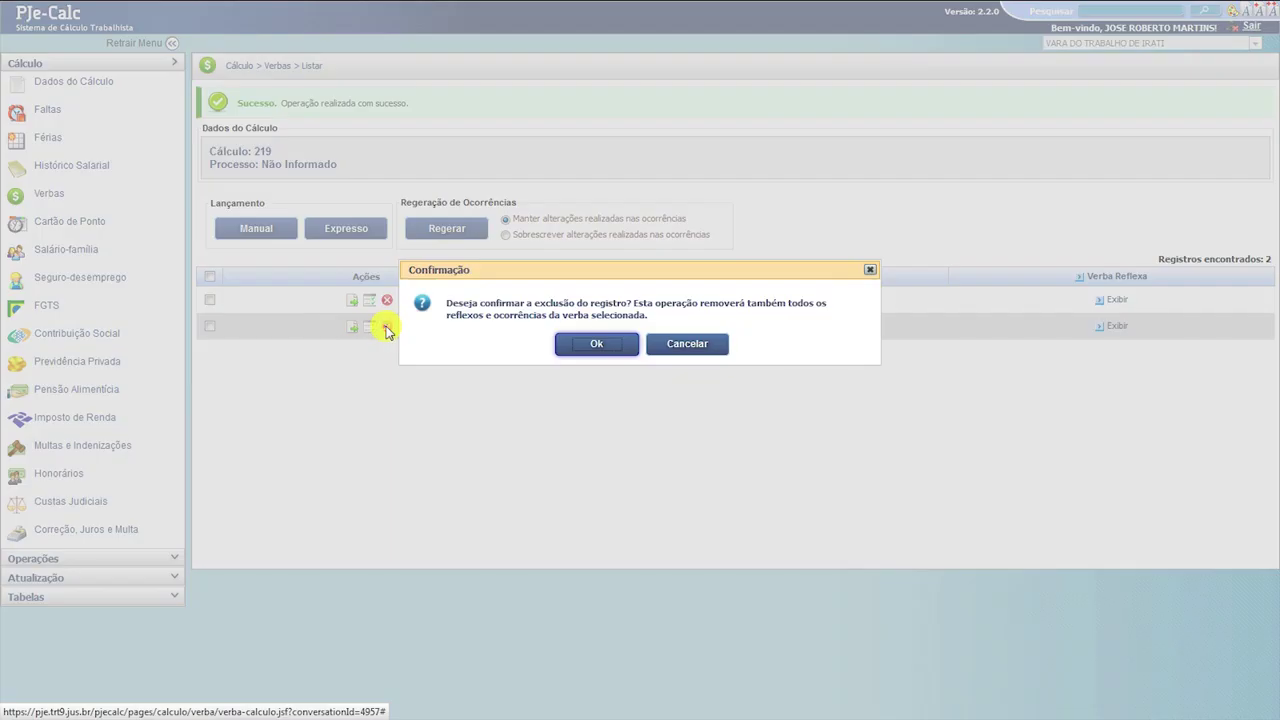
click(587, 350)
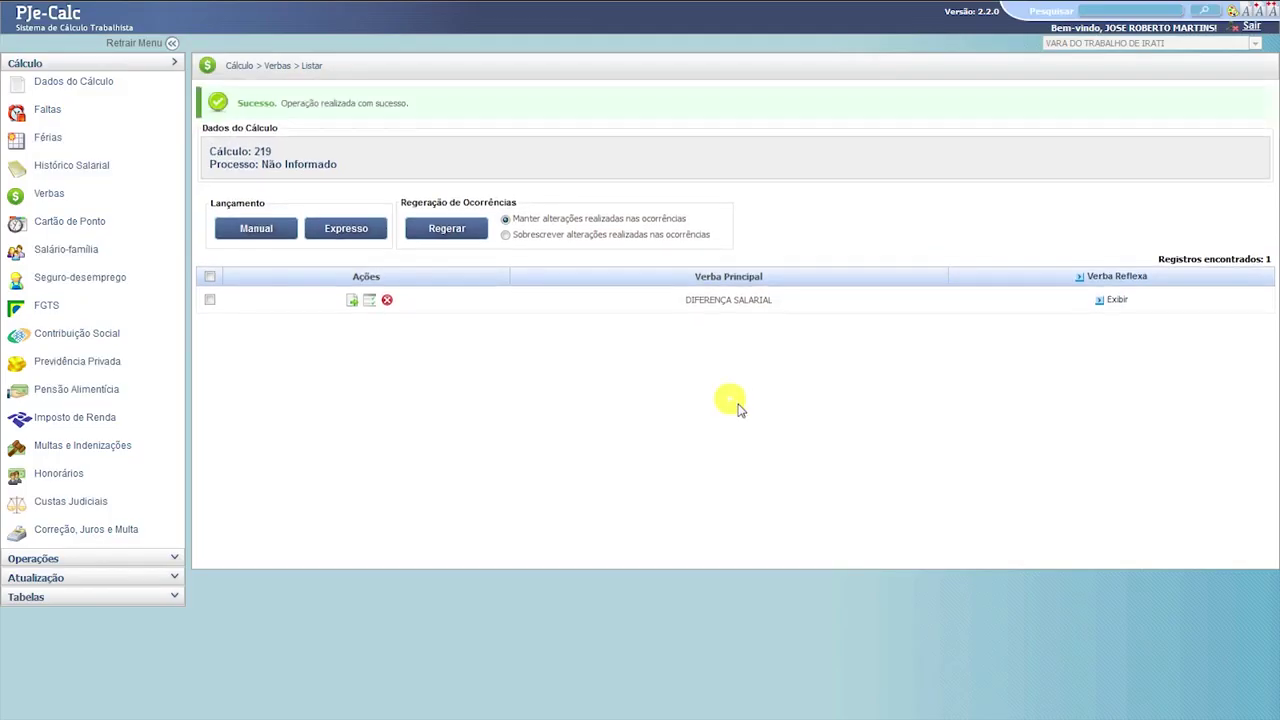